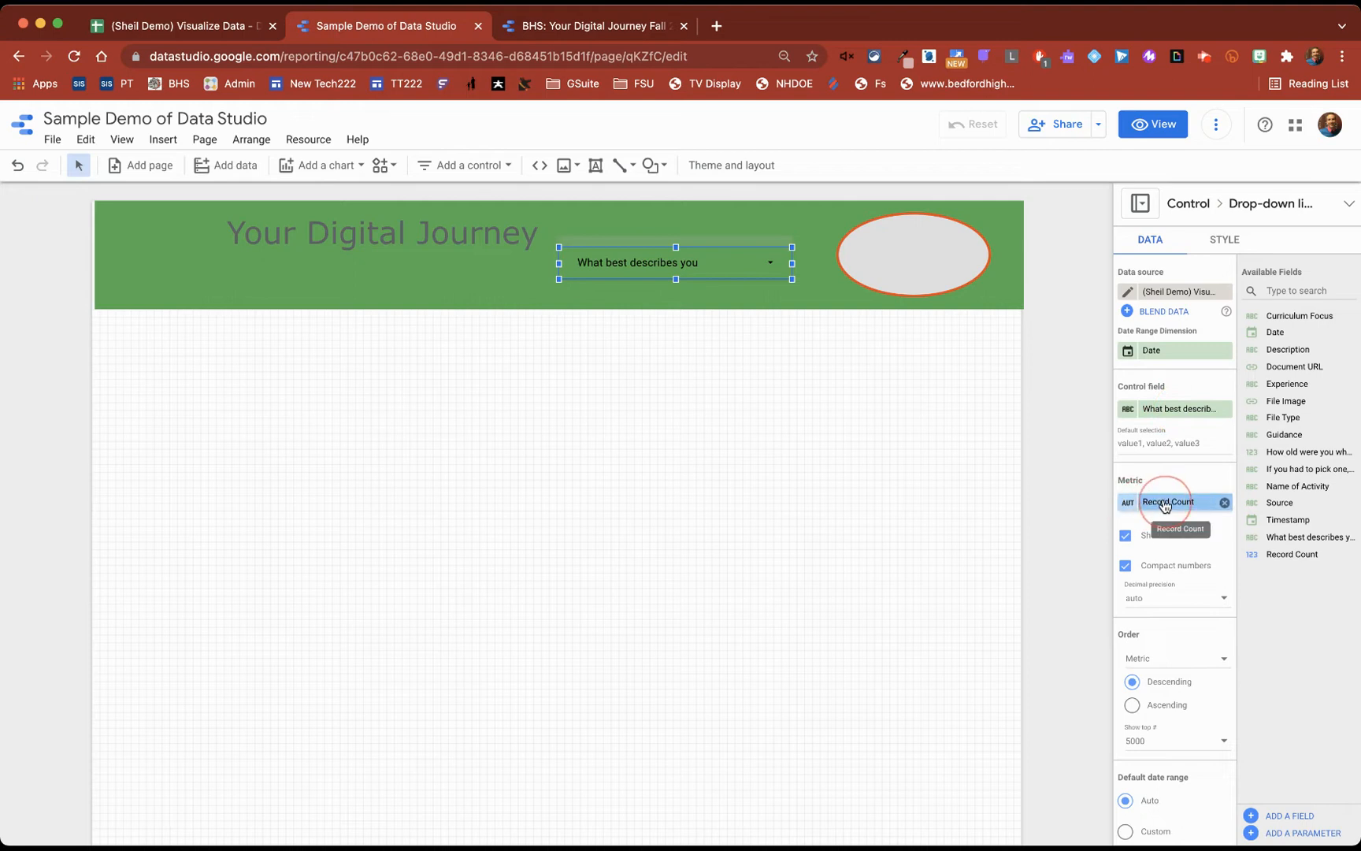
# Step: Review the drop-down list's data settings and preview its "What best describes you" options in view mode before returning to editing
pyautogui.scroll(-3, 1185, 610)
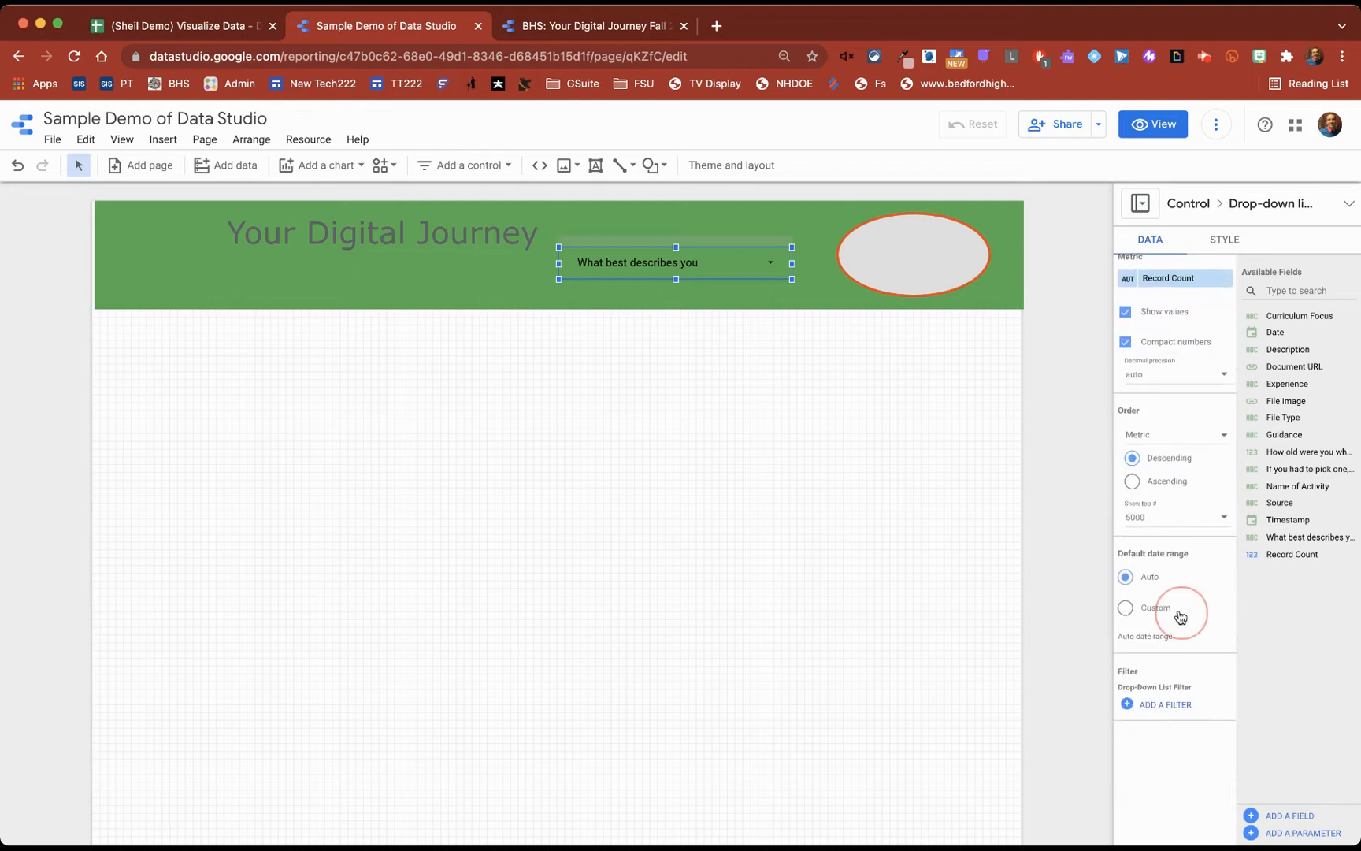
pyautogui.scroll(3, 1178, 608)
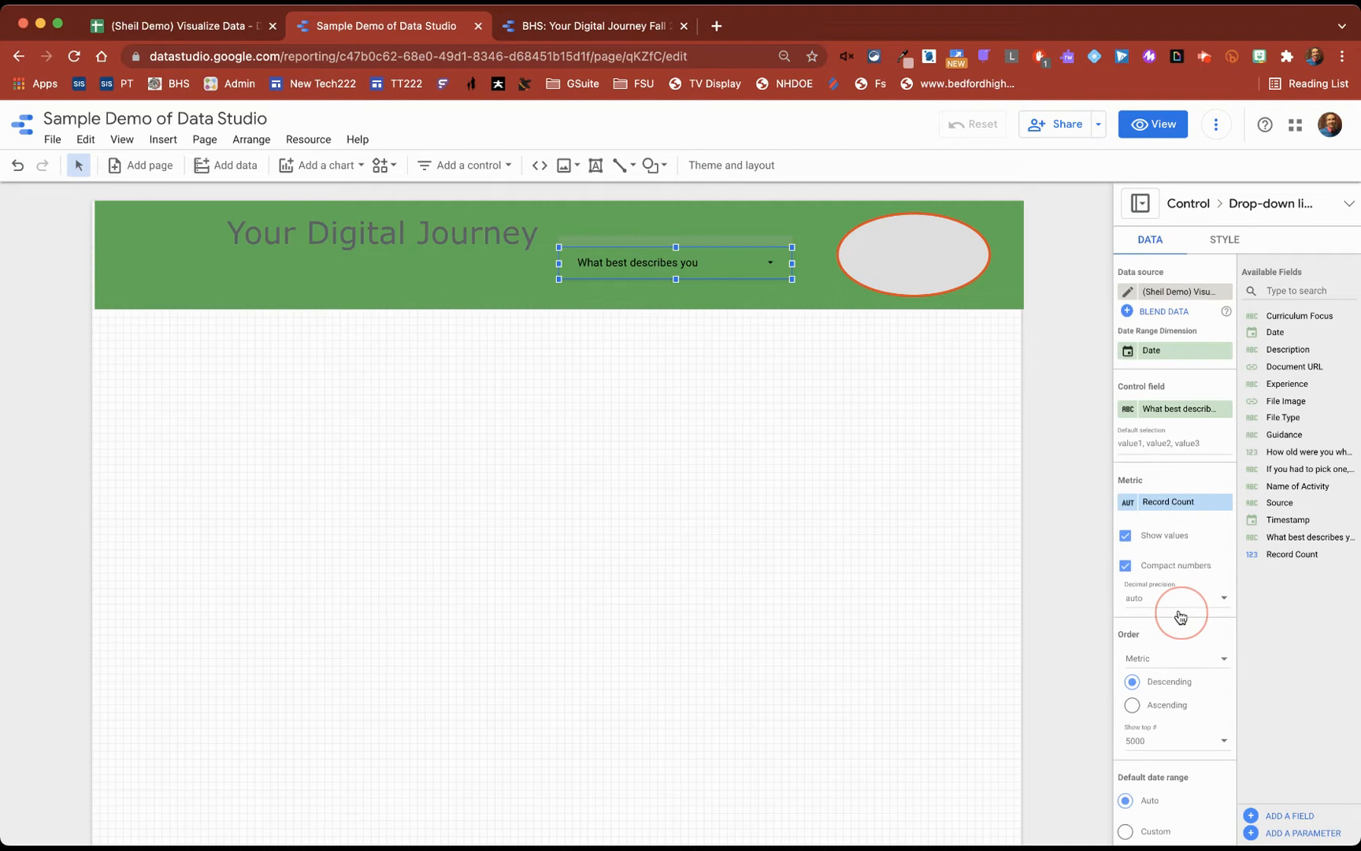
pyautogui.click(1165, 127)
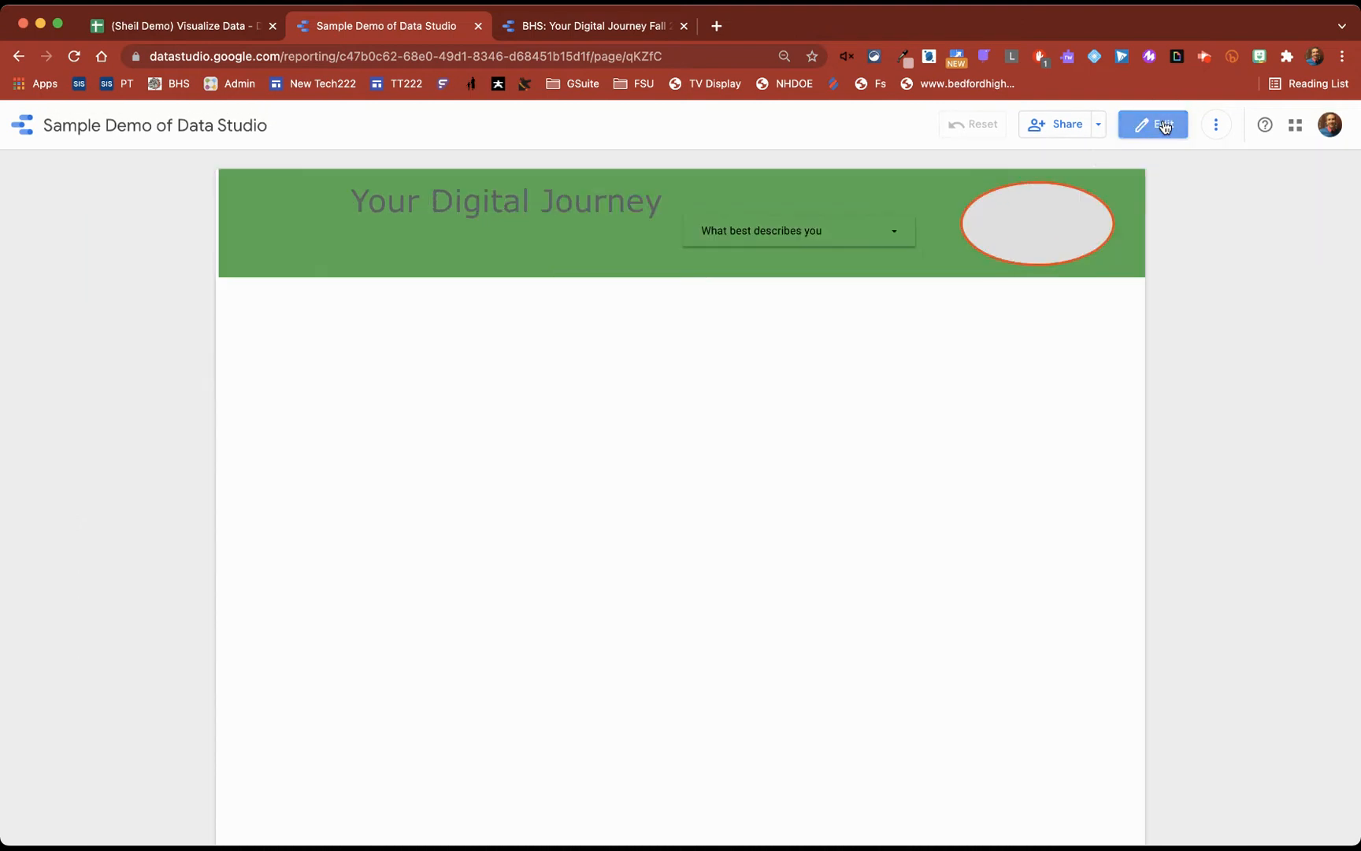
pyautogui.click(890, 230)
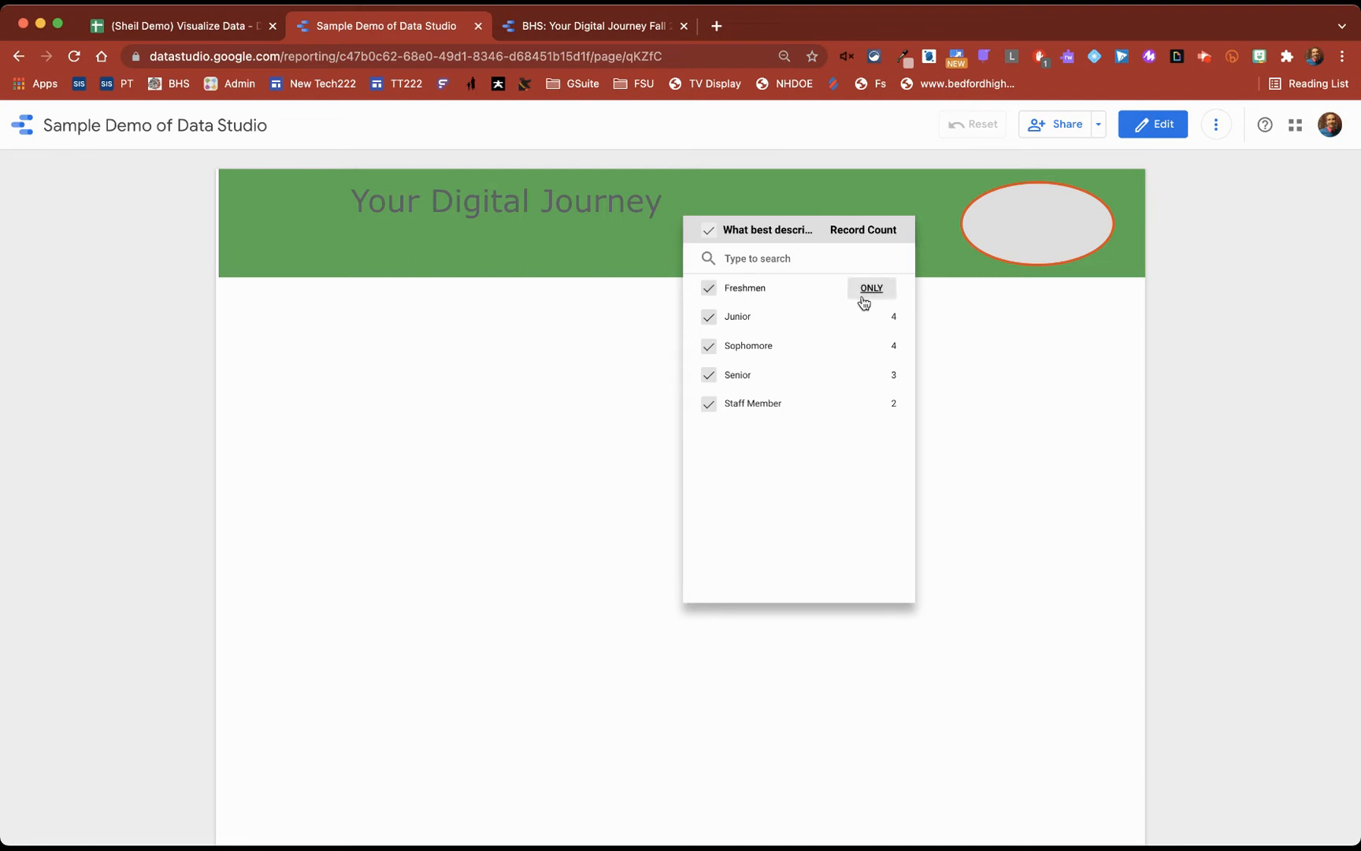
pyautogui.click(1163, 135)
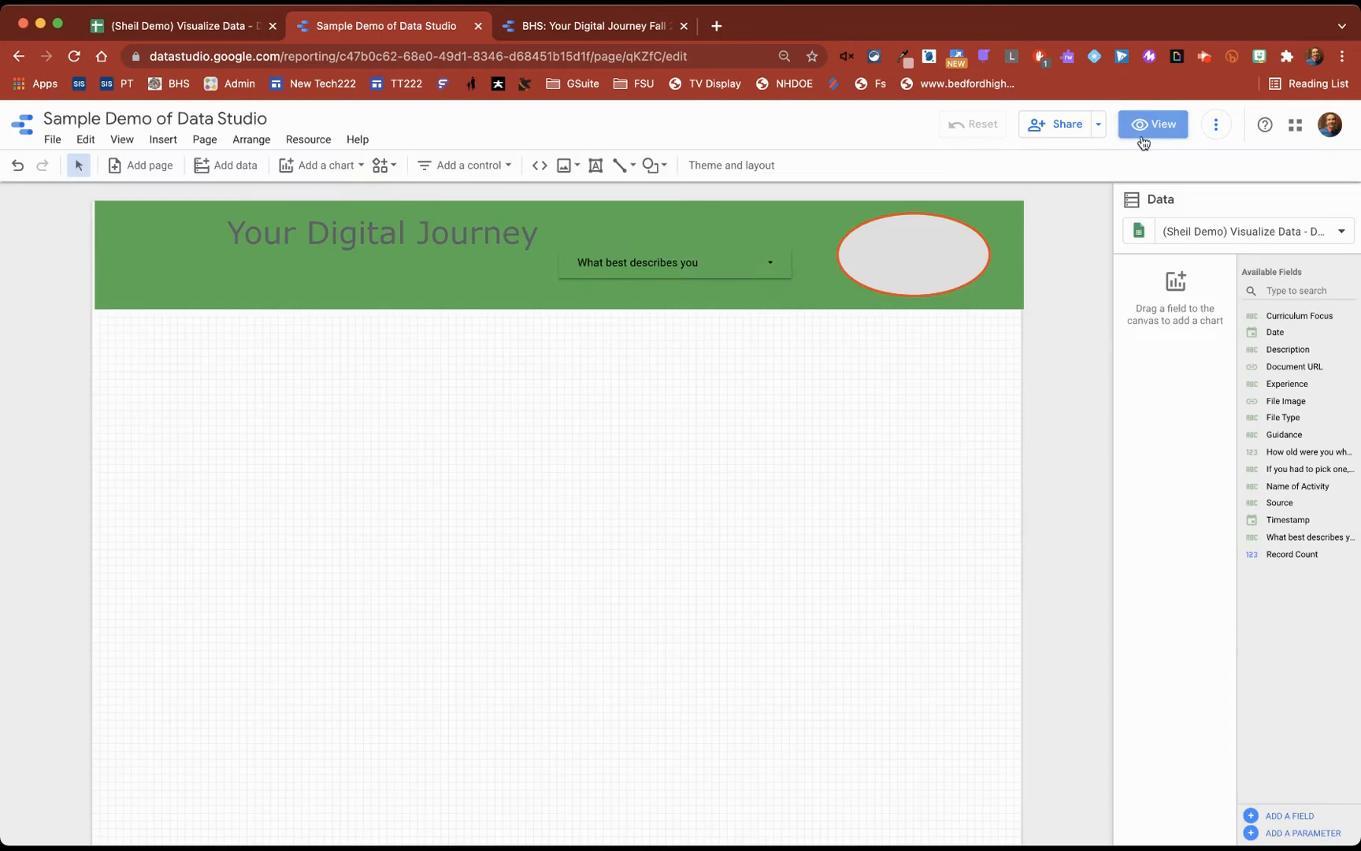
# Step: Set the "What best describes you" drop-down list's text color to orange and its background fill to white
pyautogui.click(674, 265)
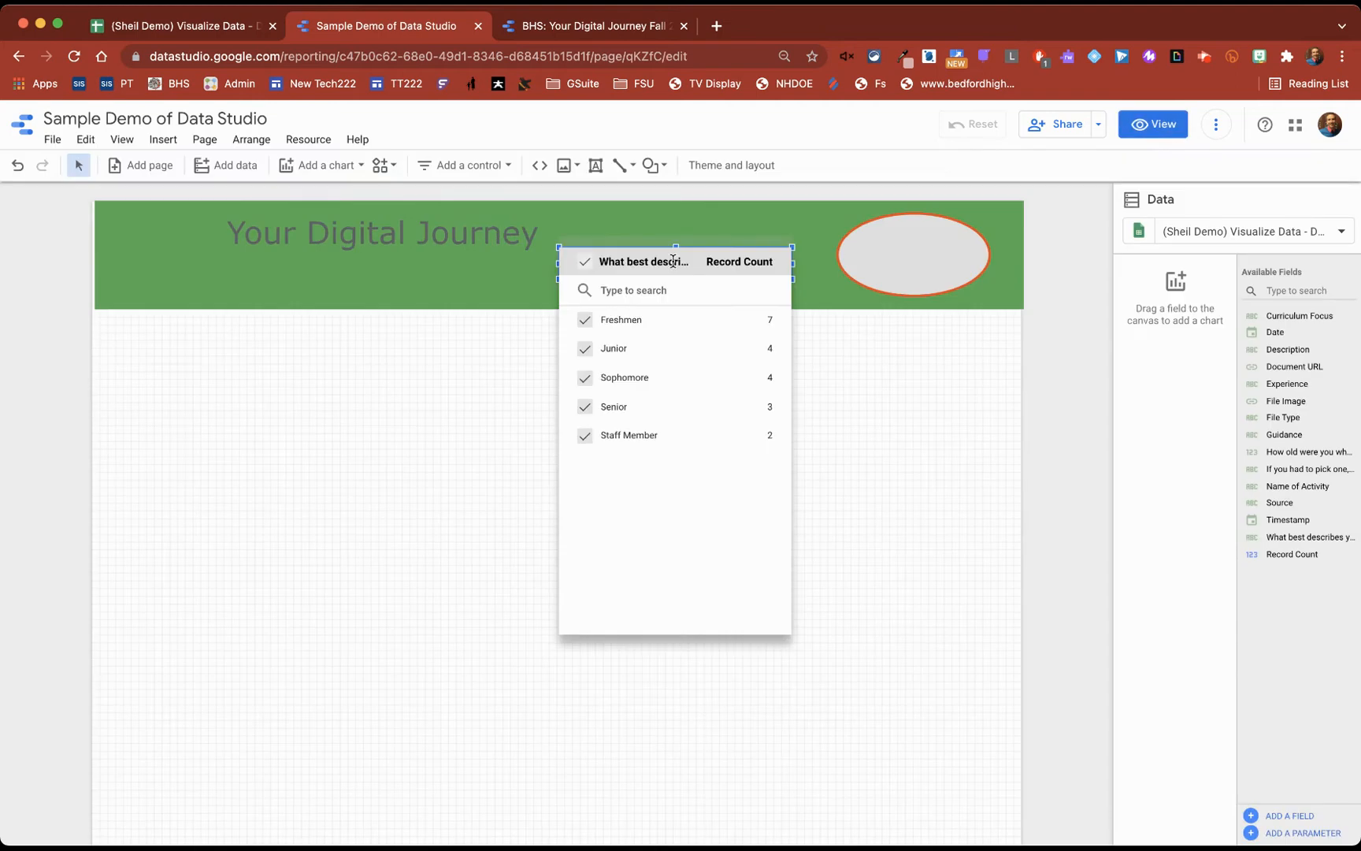
pyautogui.click(1229, 241)
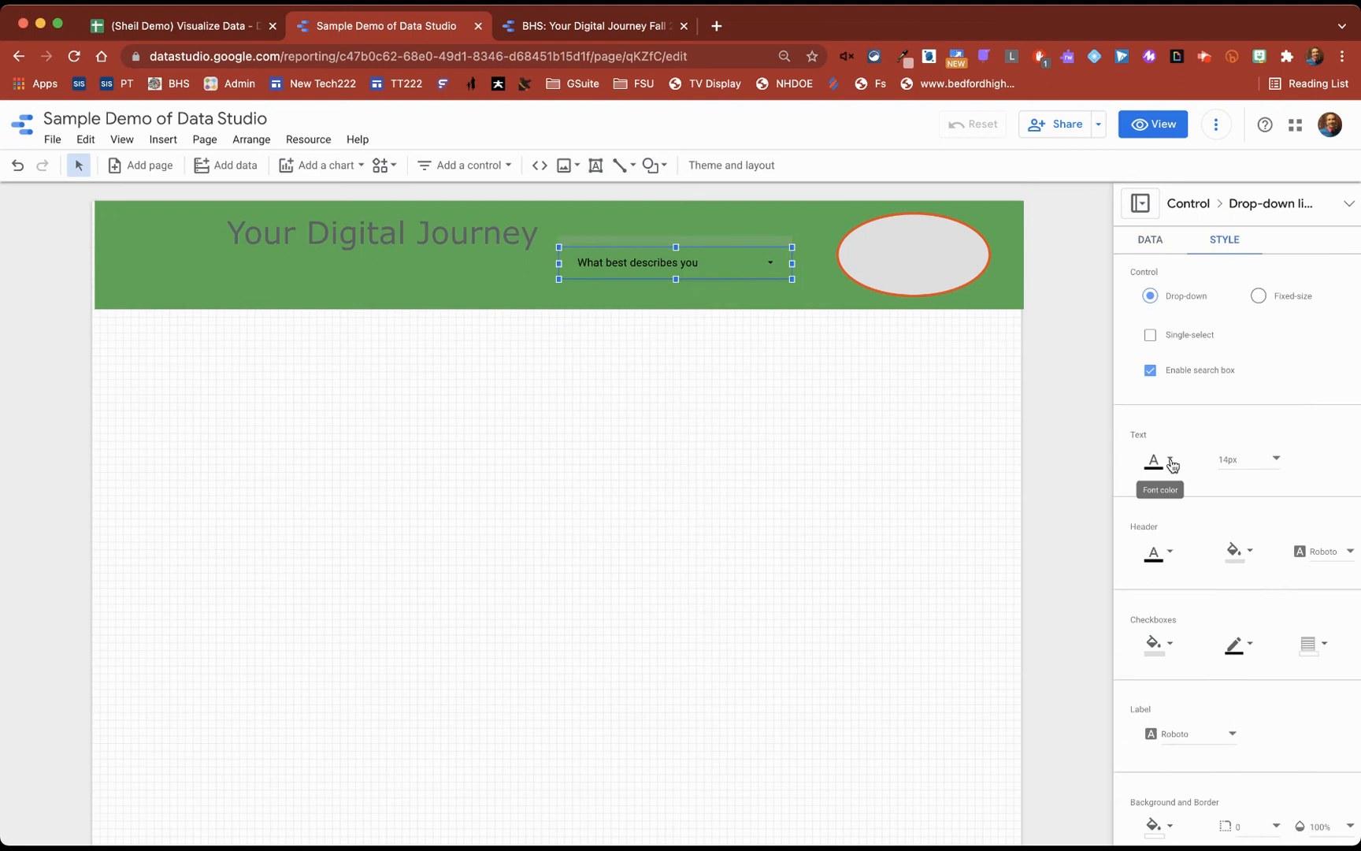
pyautogui.click(1170, 459)
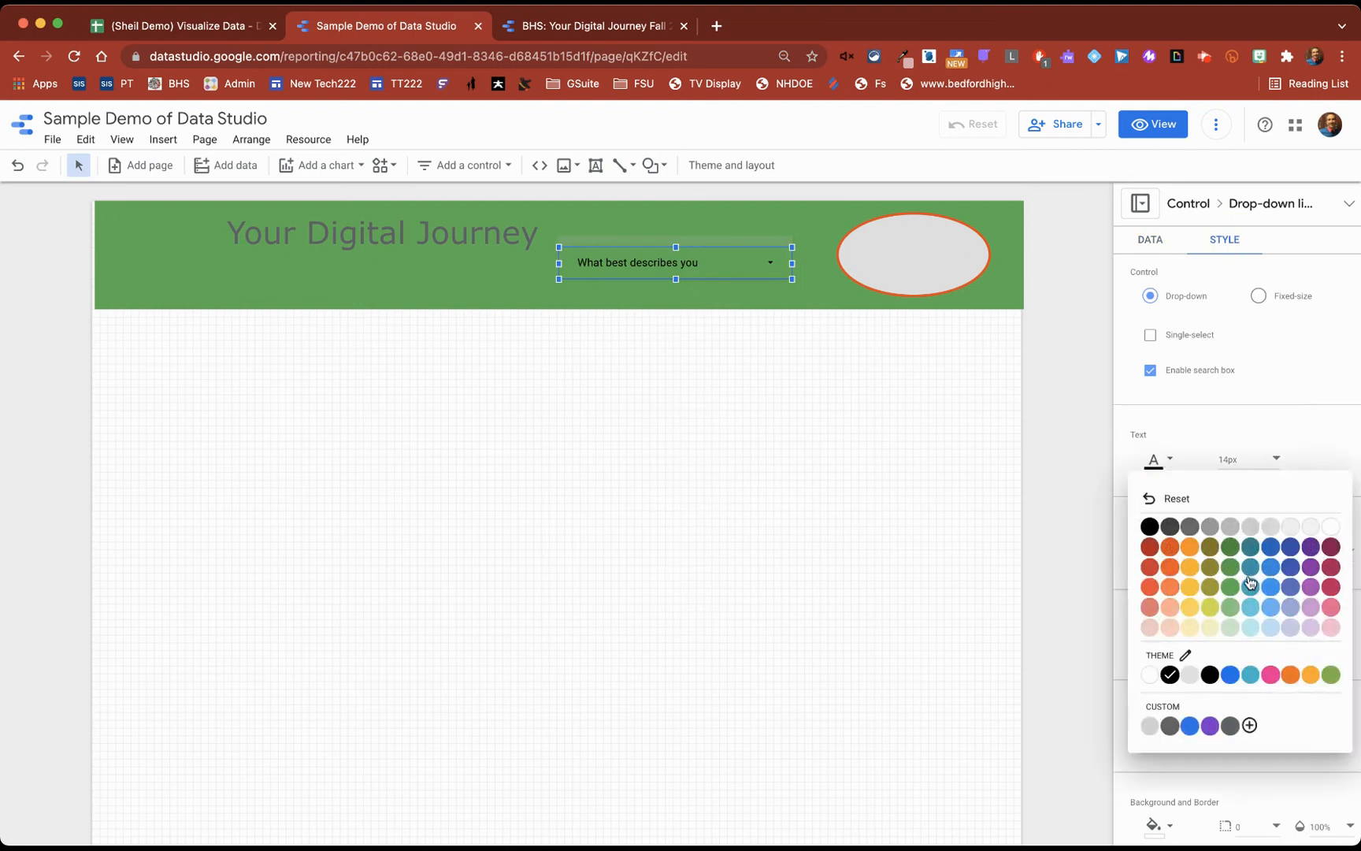
pyautogui.click(1172, 569)
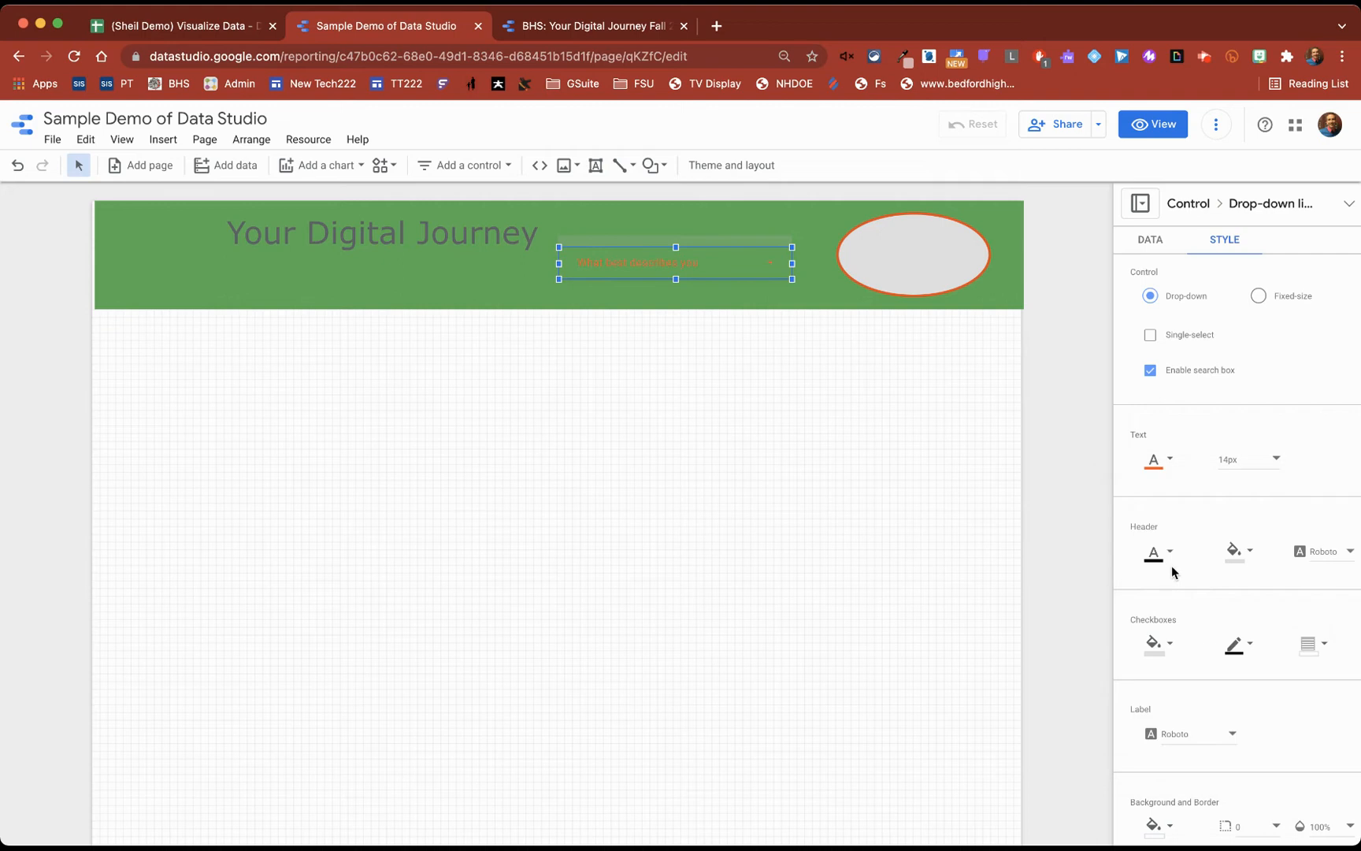
pyautogui.scroll(-3, 1209, 616)
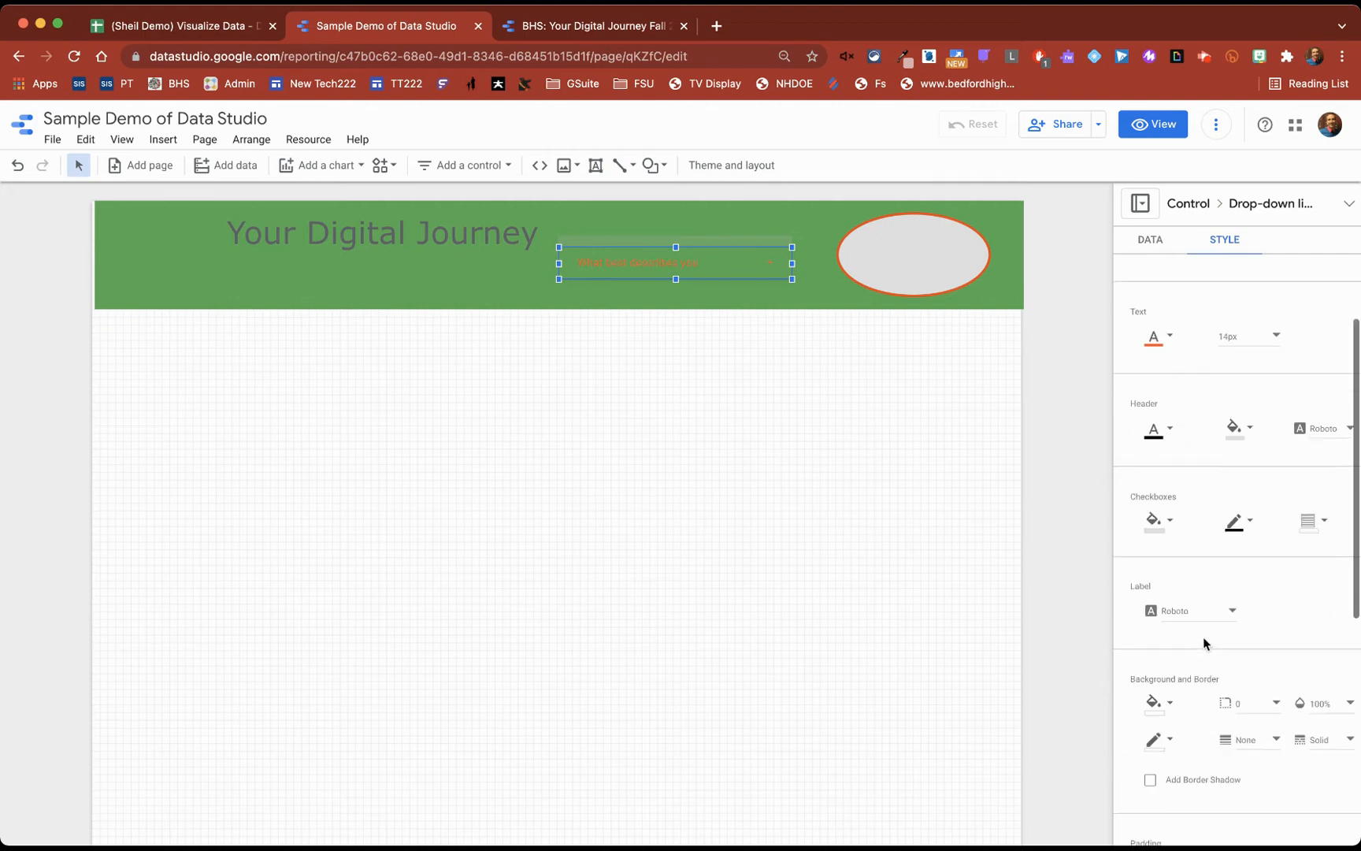
pyautogui.scroll(-5, 1203, 637)
pyautogui.click(1171, 424)
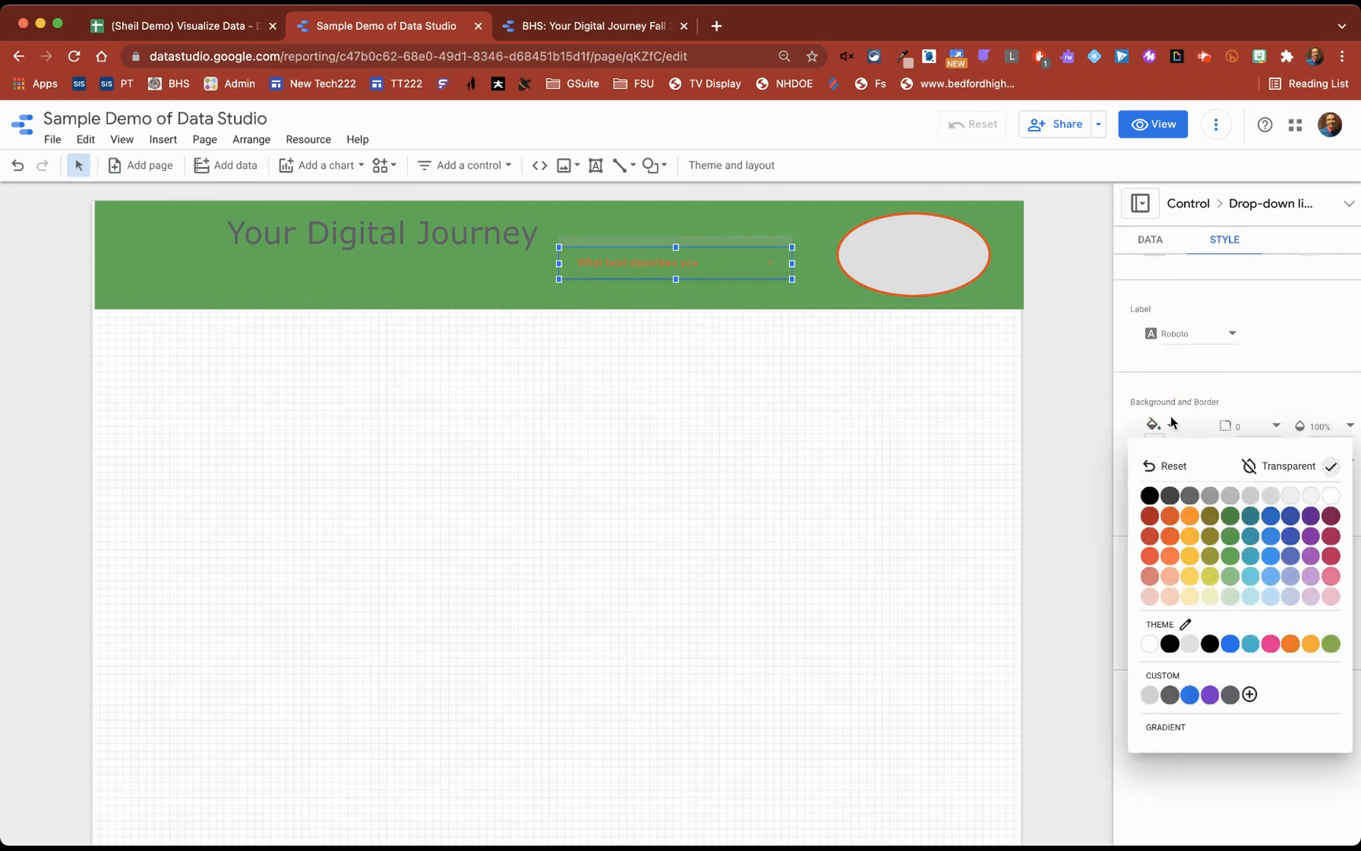
pyautogui.click(1332, 494)
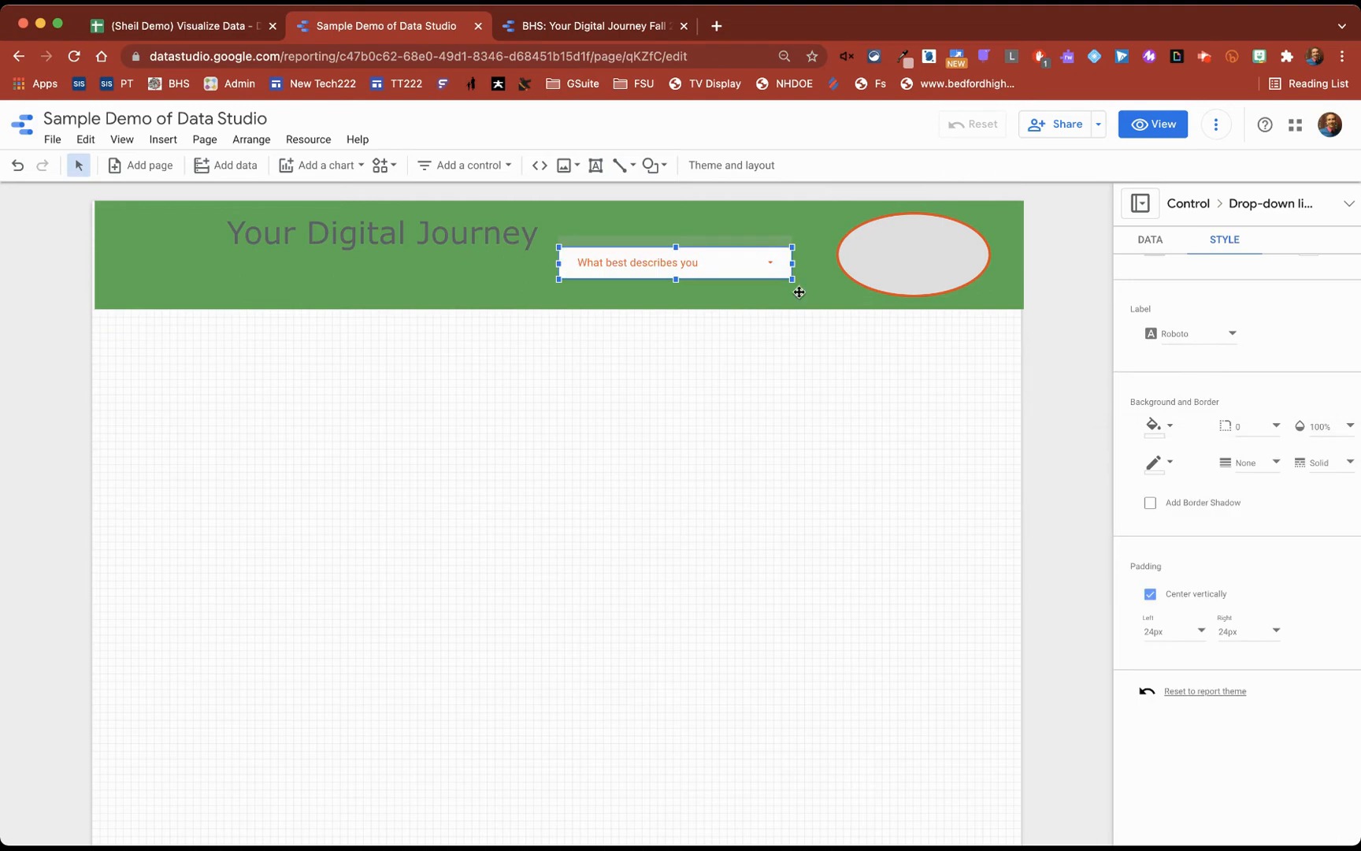
# Step: Change the drop-down list's text color to dark teal
pyautogui.scroll(10, 1195, 390)
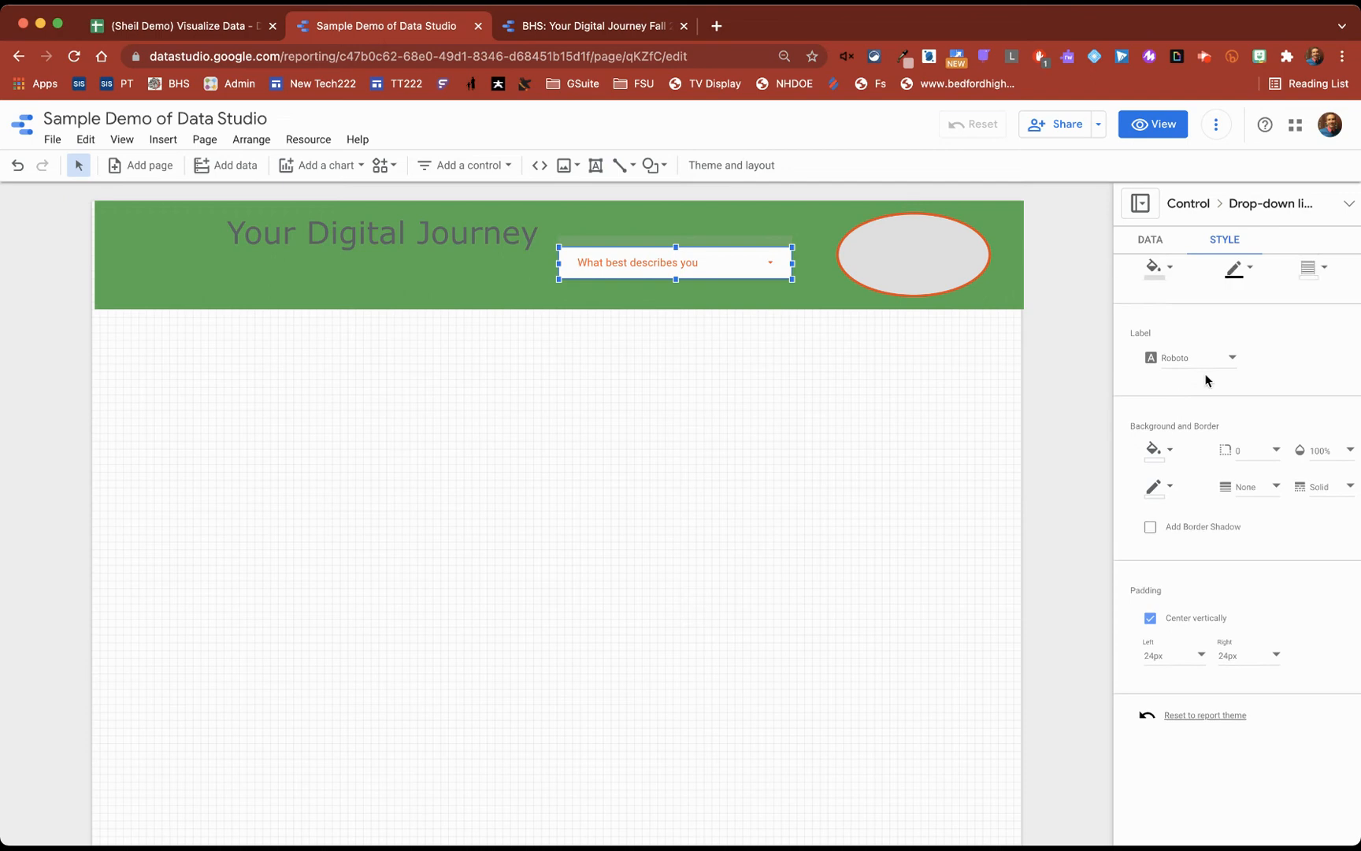
pyautogui.click(1171, 459)
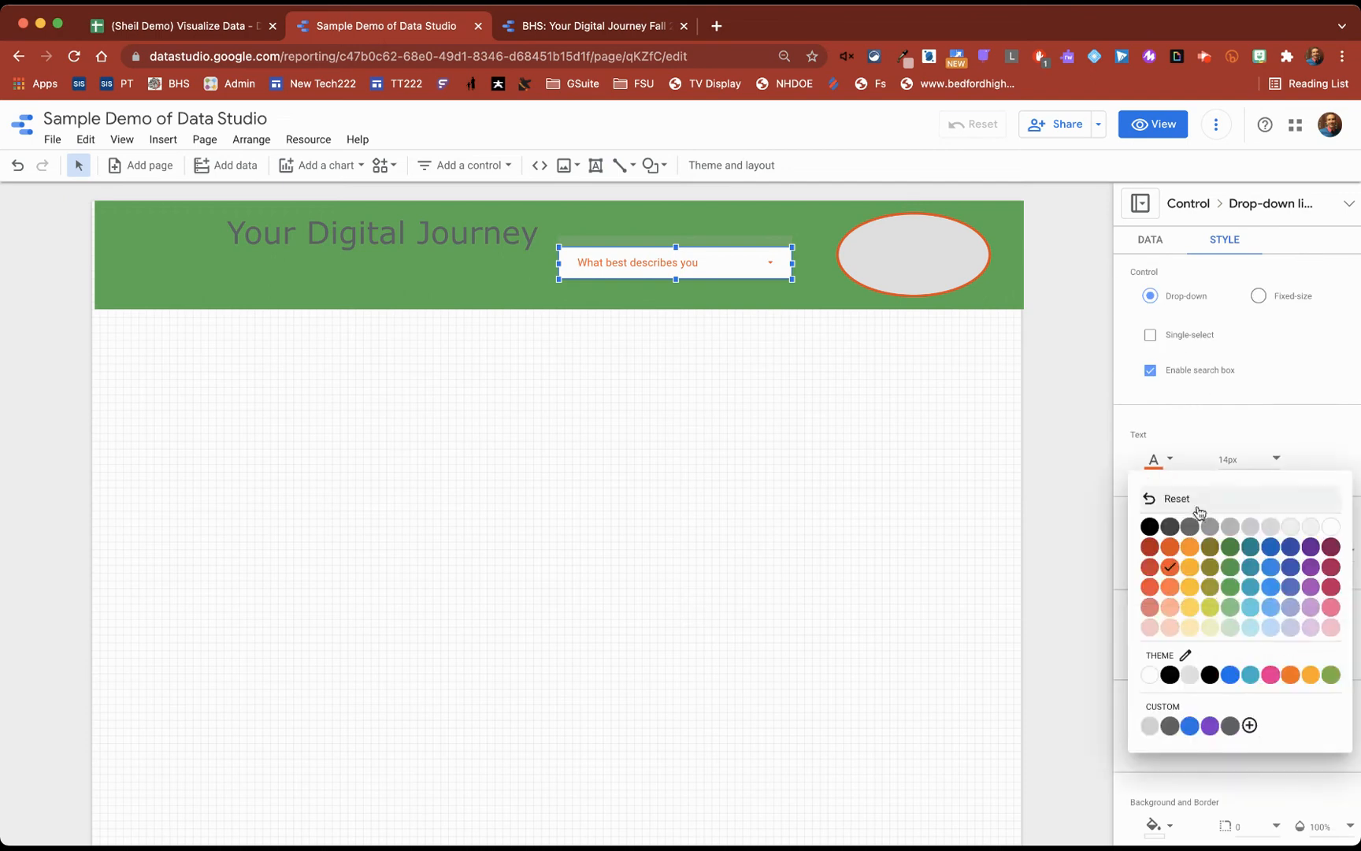
pyautogui.click(1253, 549)
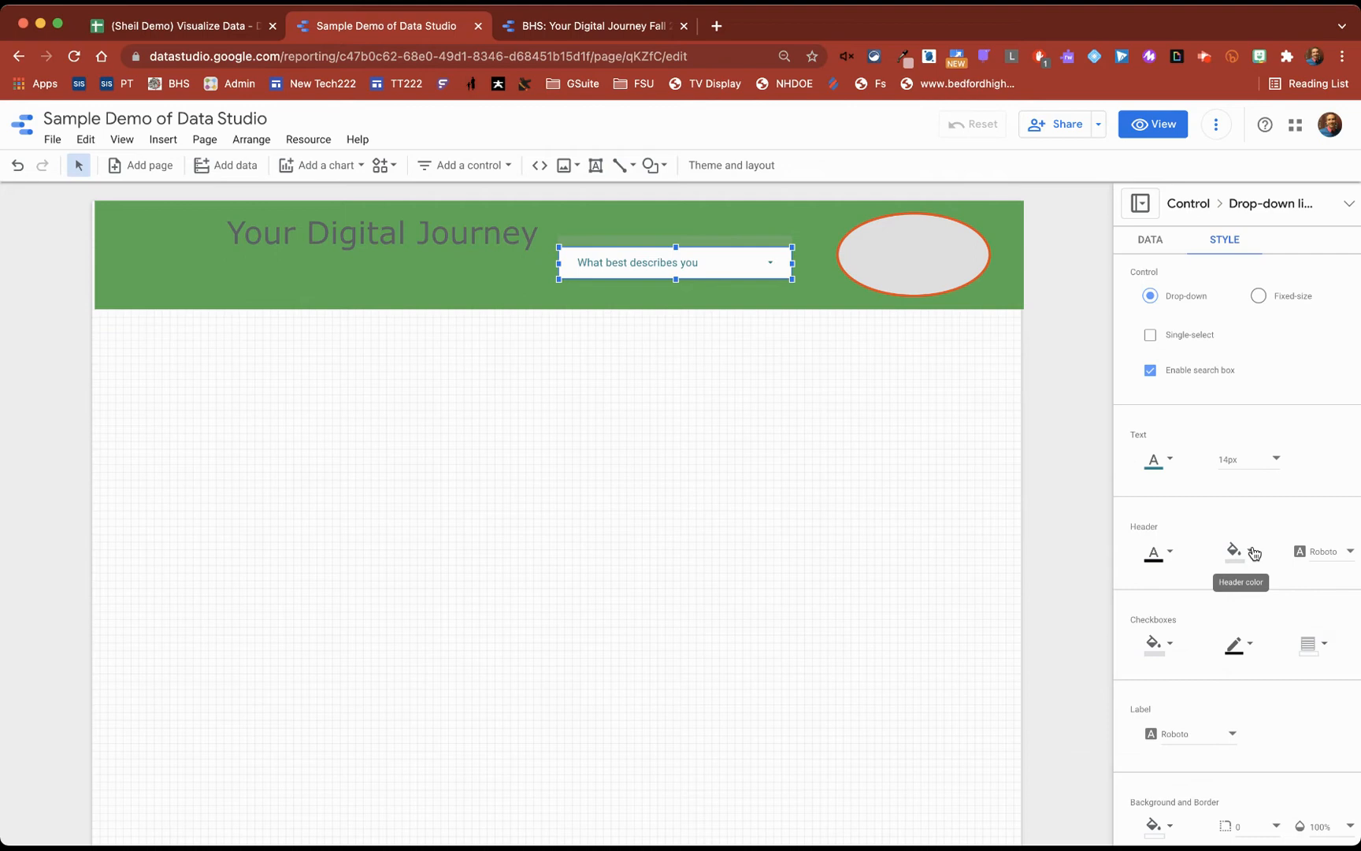
# Step: Rename the drop-down list's control field as Group
pyautogui.click(1151, 240)
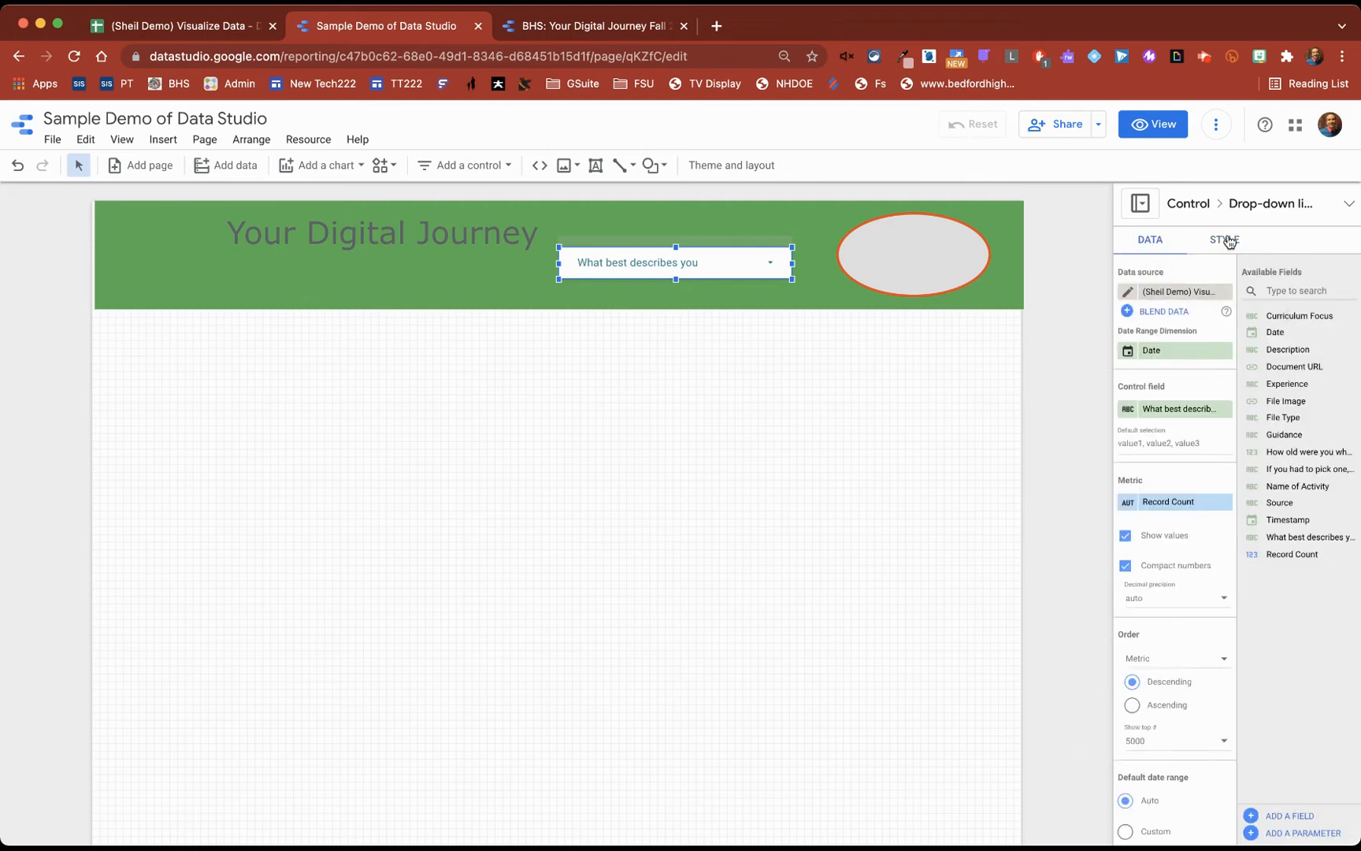
pyautogui.click(1128, 411)
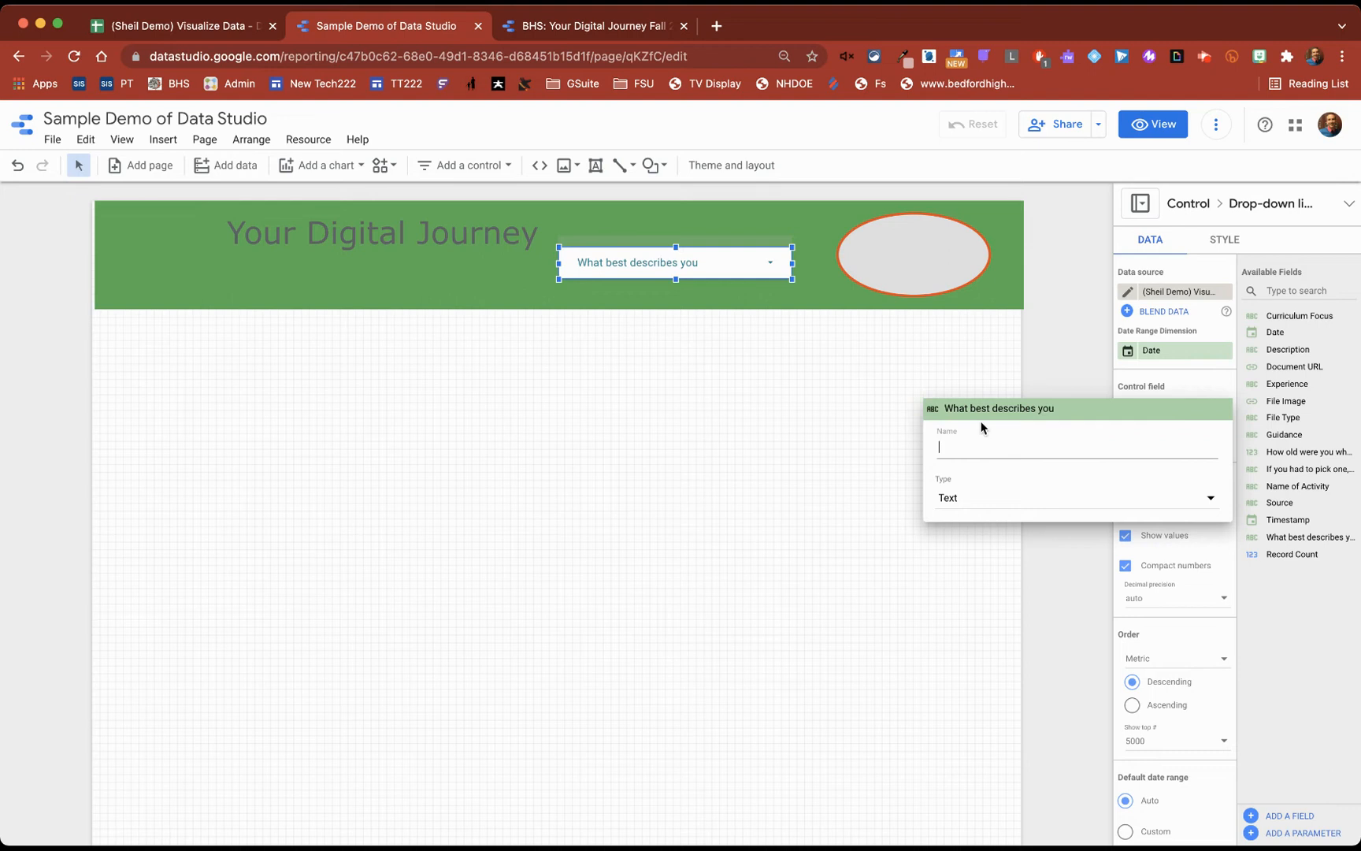
pyautogui.write('Group')
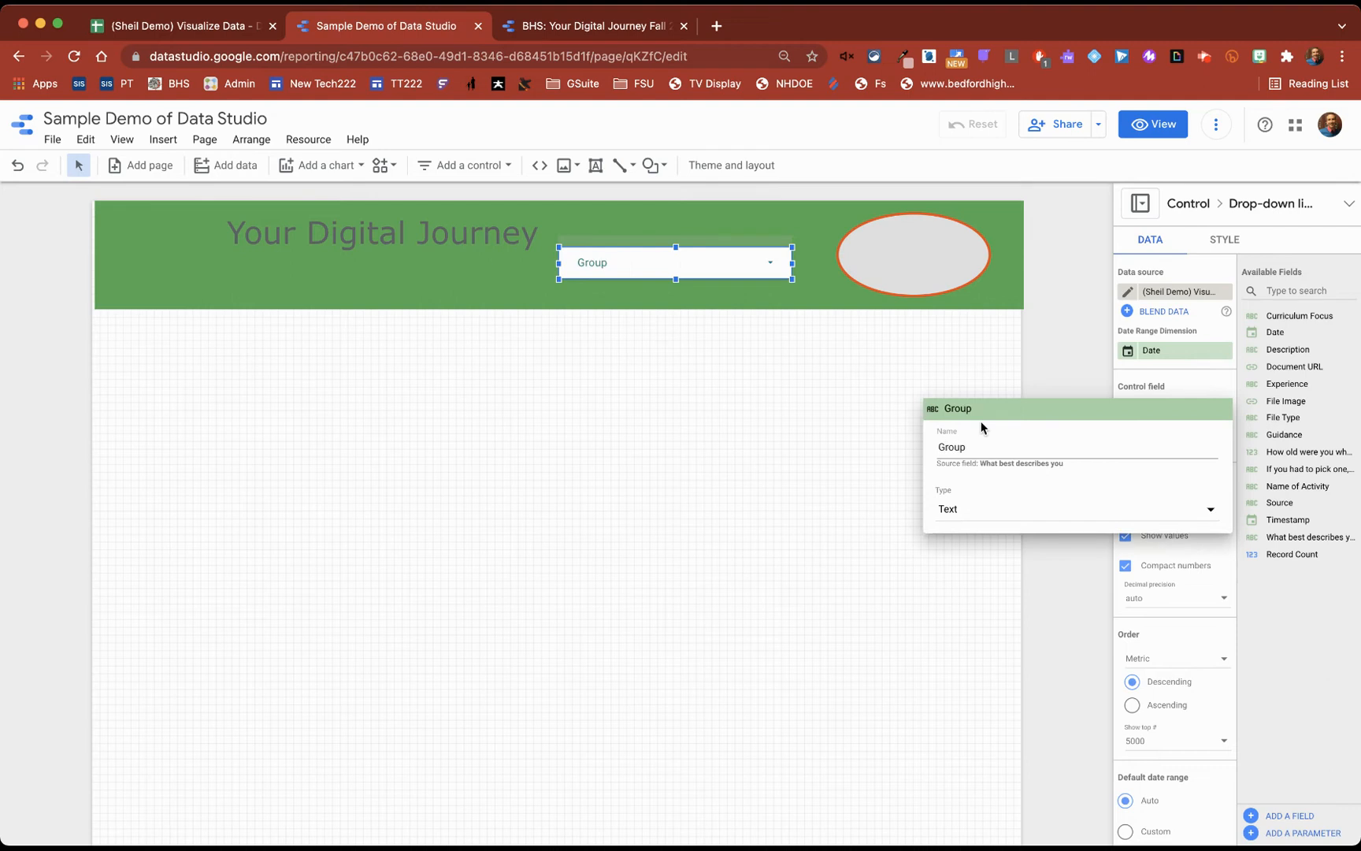
# Step: Check the "What best describes you" column header in the source dataset spreadsheet and return to the report
pyautogui.click(228, 26)
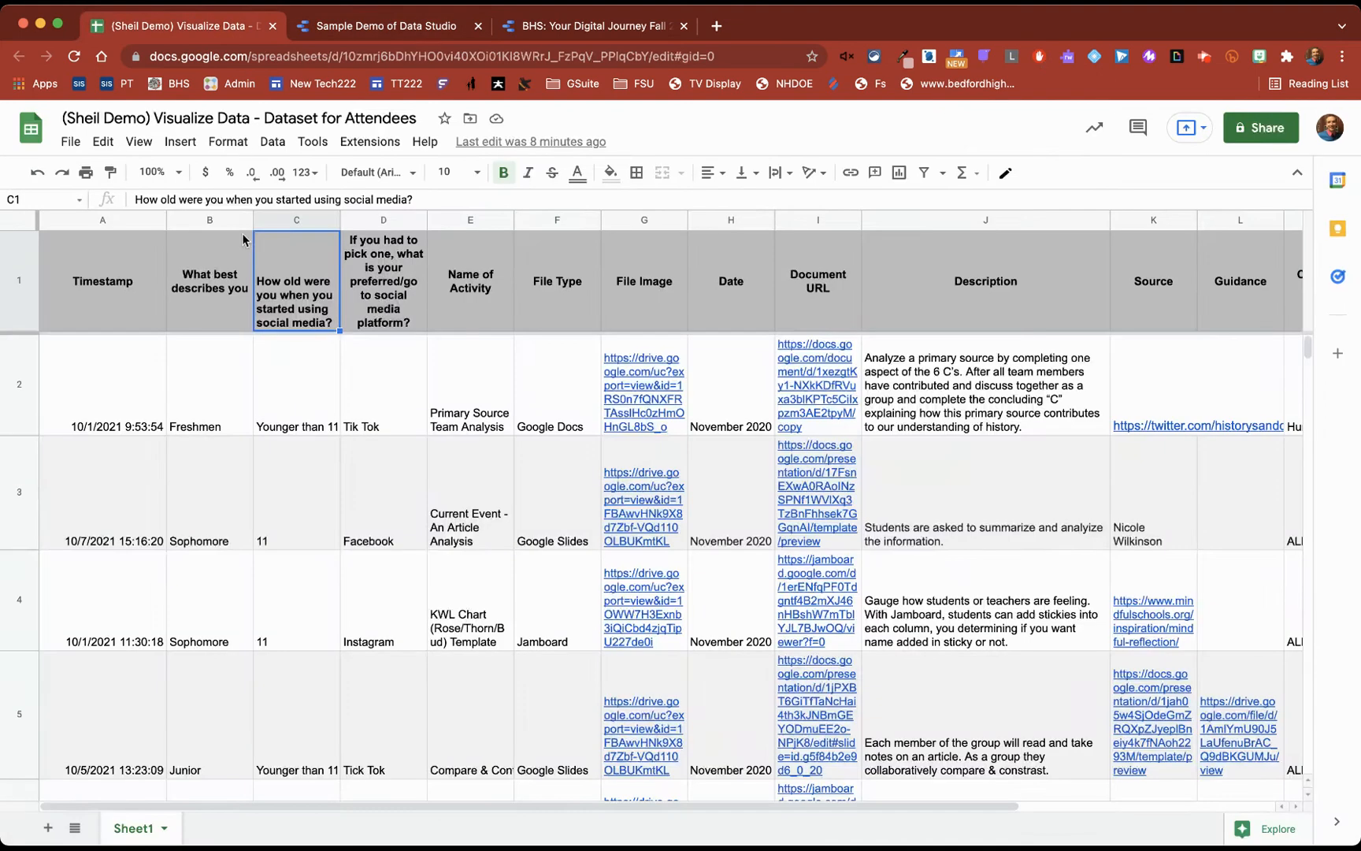
pyautogui.click(223, 283)
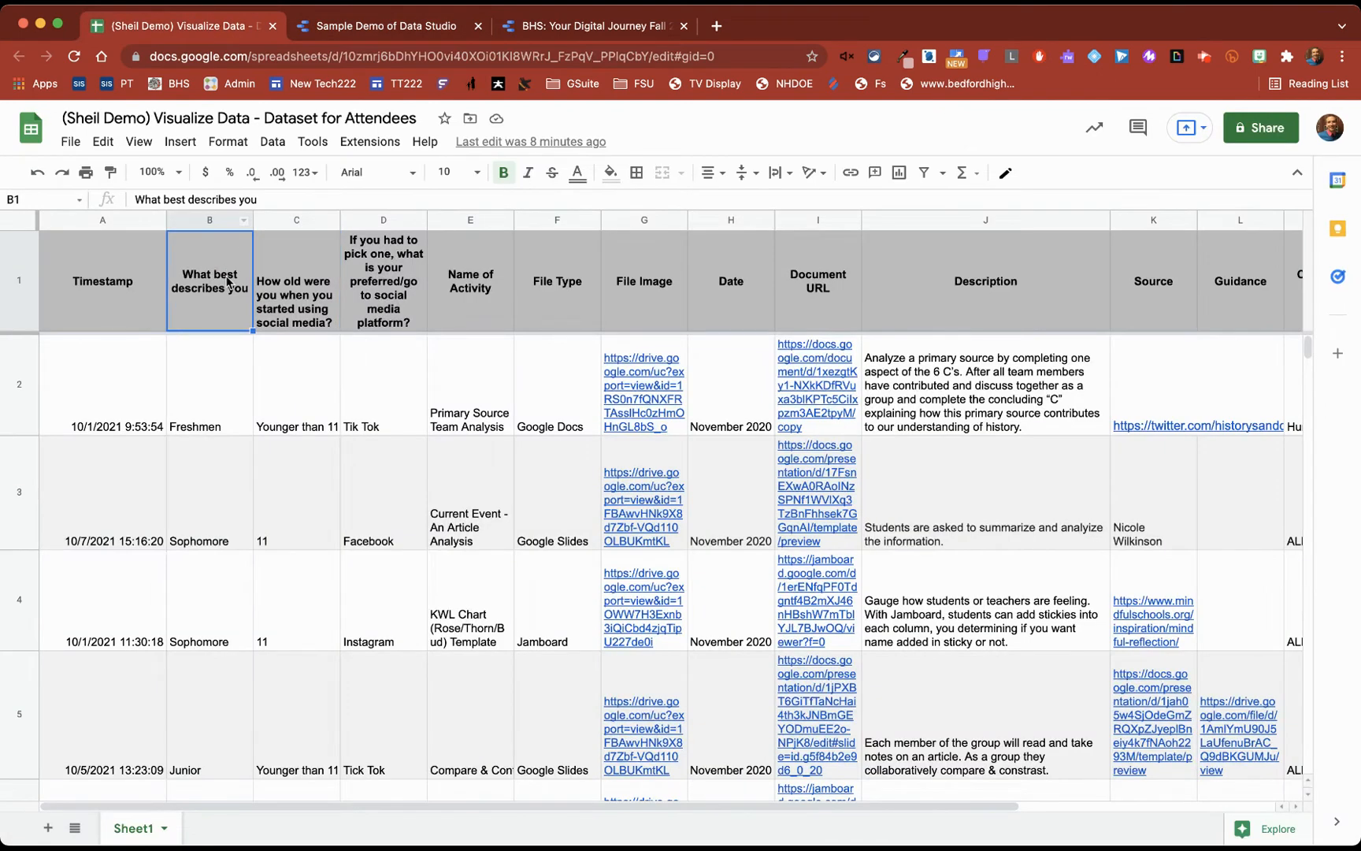
pyautogui.click(386, 26)
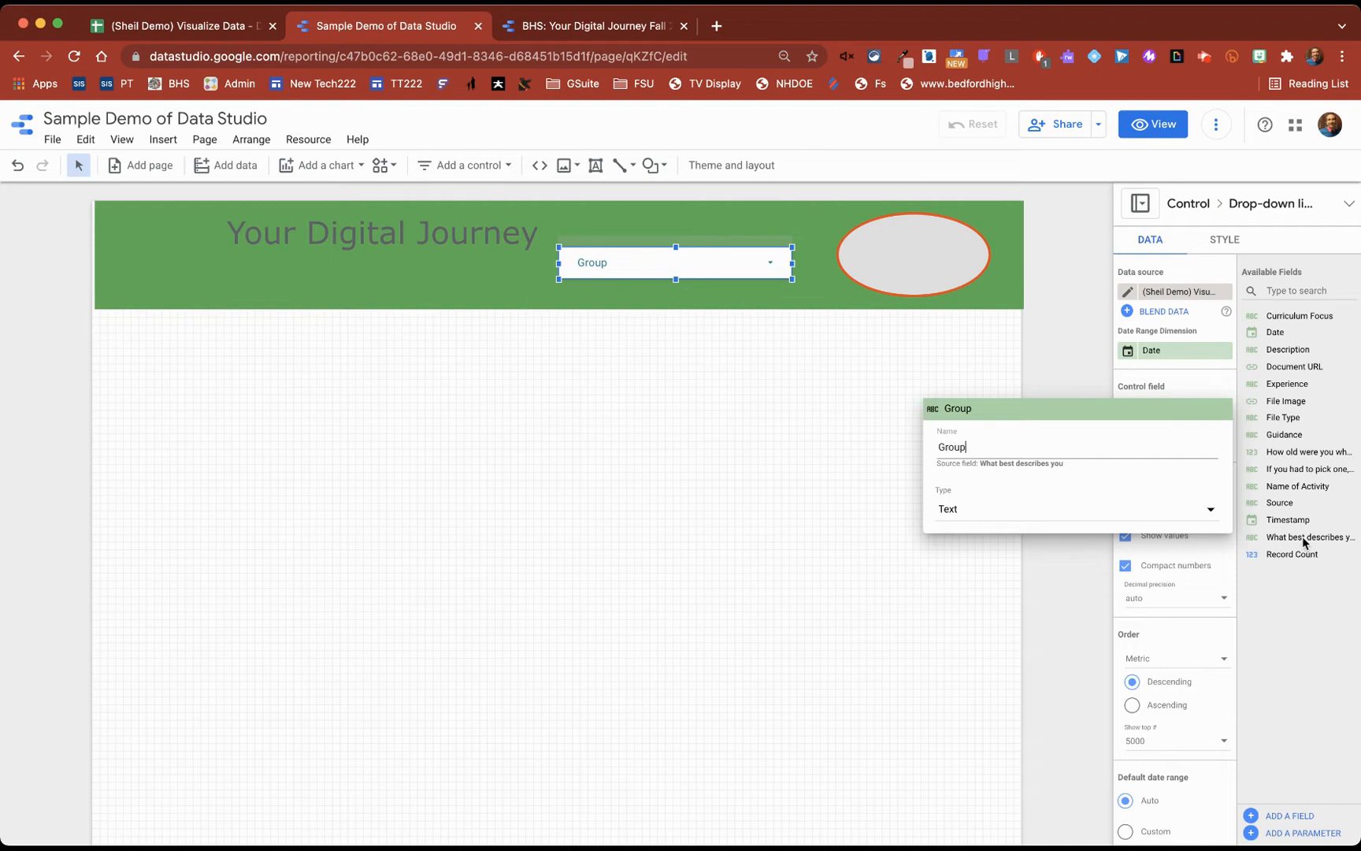
# Step: Rename the drop-down list's Record Count metric as #
pyautogui.click(1056, 571)
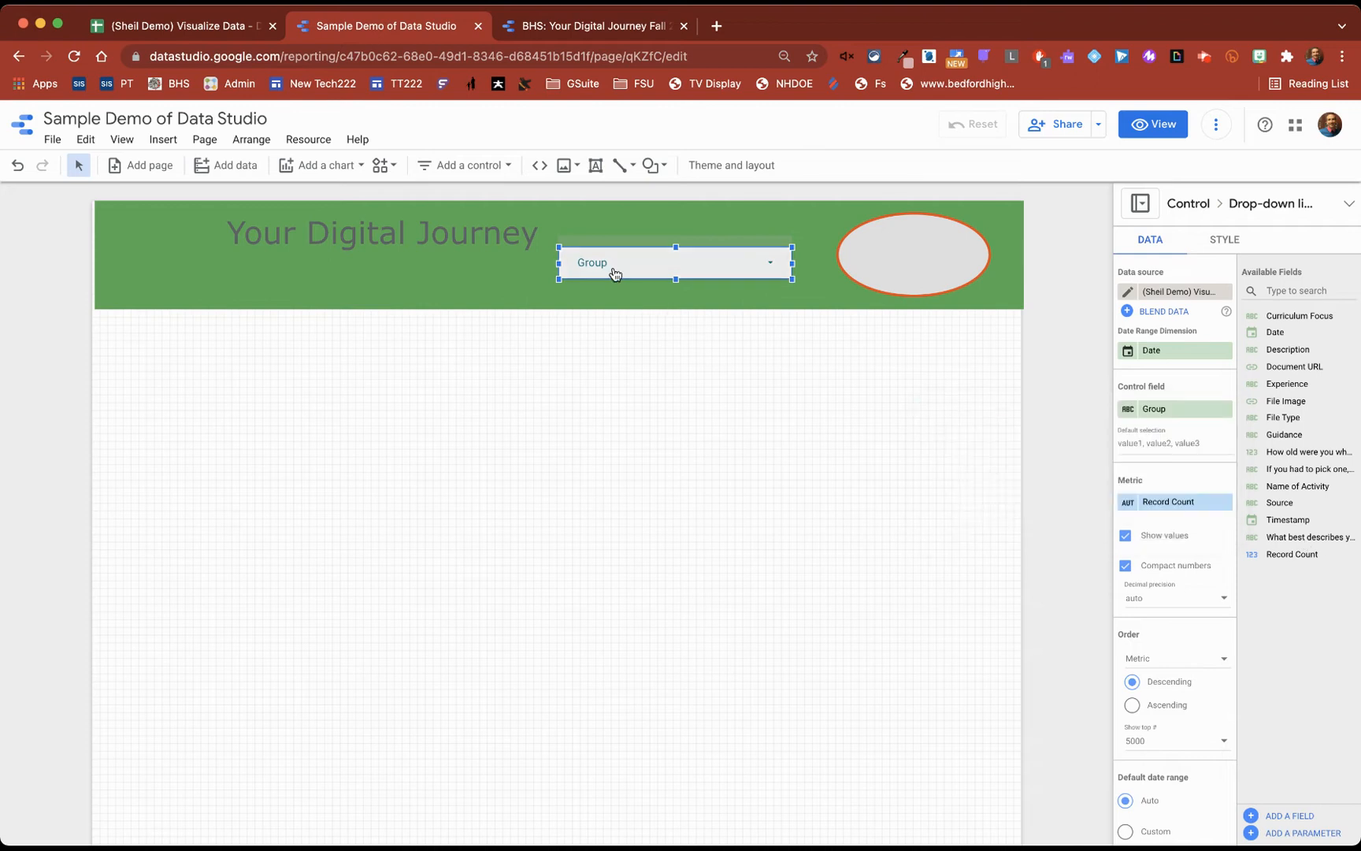
pyautogui.click(1128, 502)
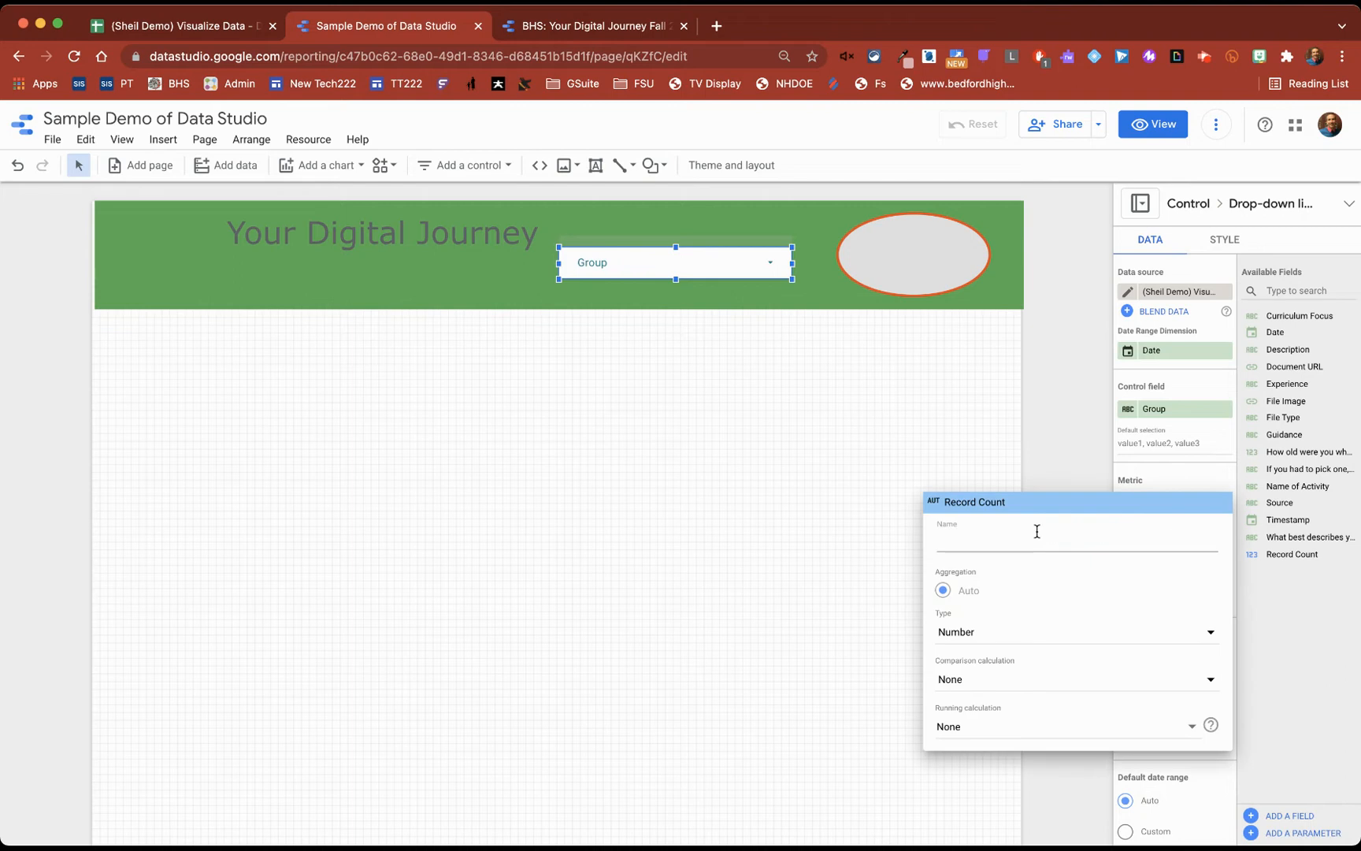
pyautogui.write('#')
pyautogui.click(1046, 447)
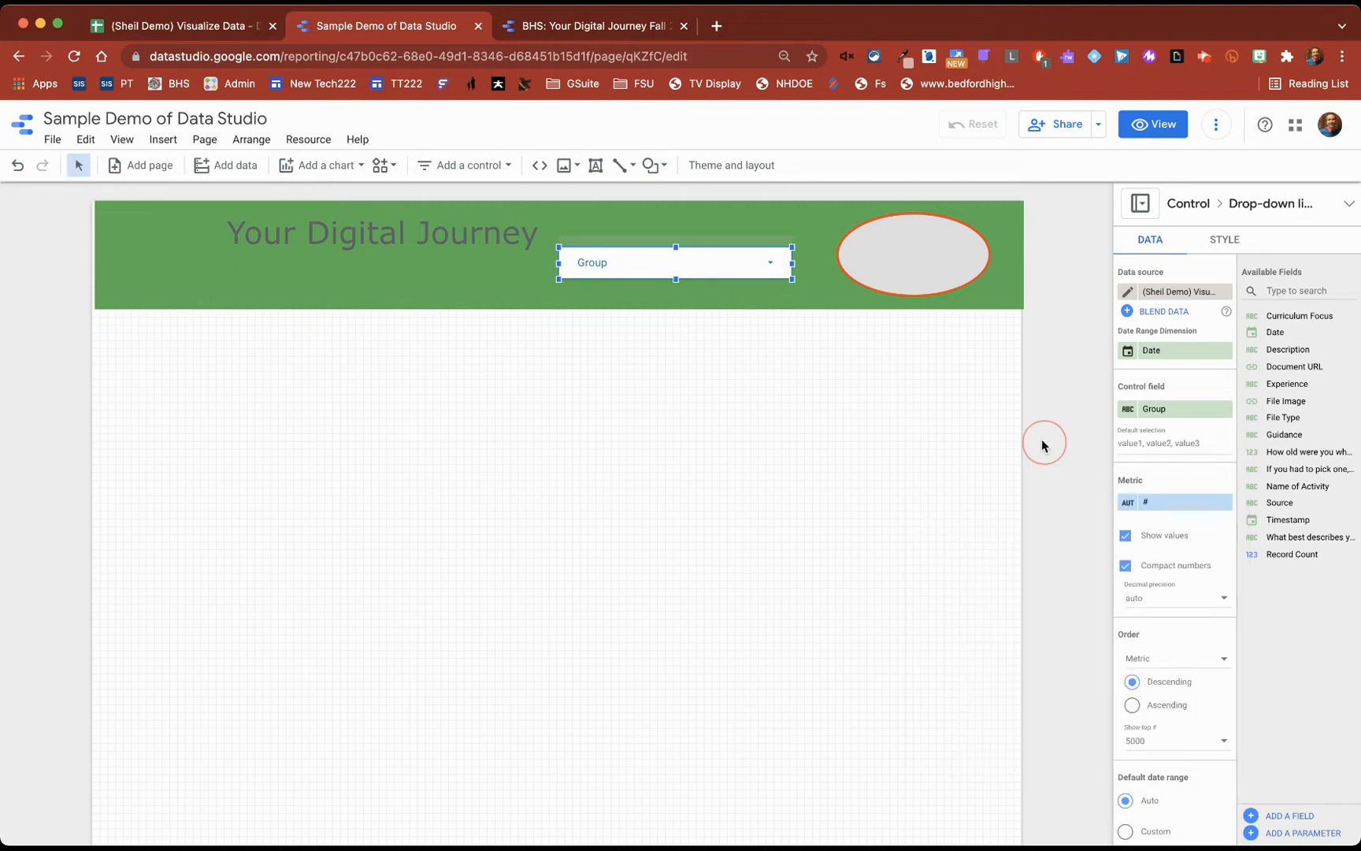
# Step: Preview the Group drop-down list's options and column headings in view mode, and return to editing
pyautogui.click(1135, 128)
pyautogui.click(900, 232)
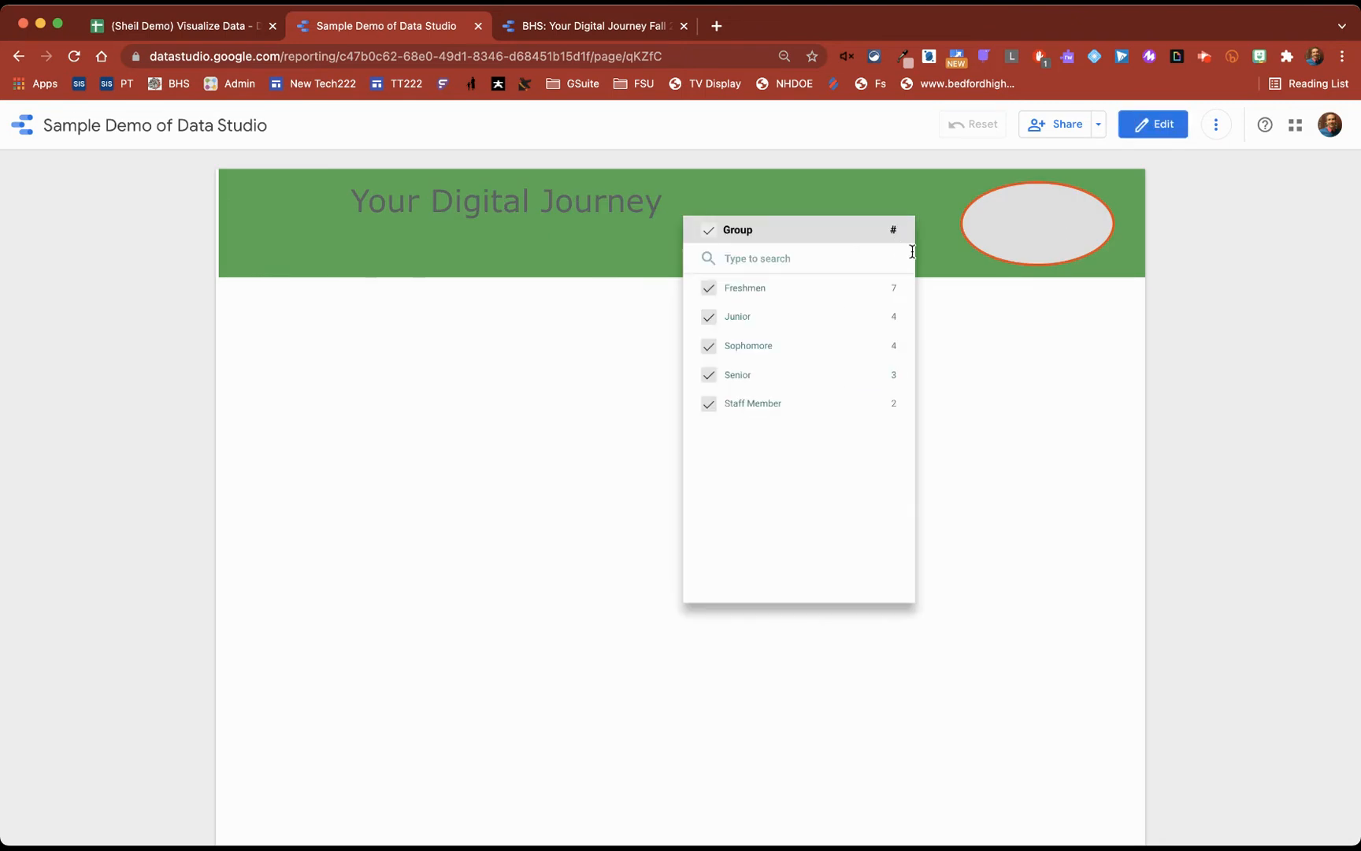
pyautogui.click(1143, 136)
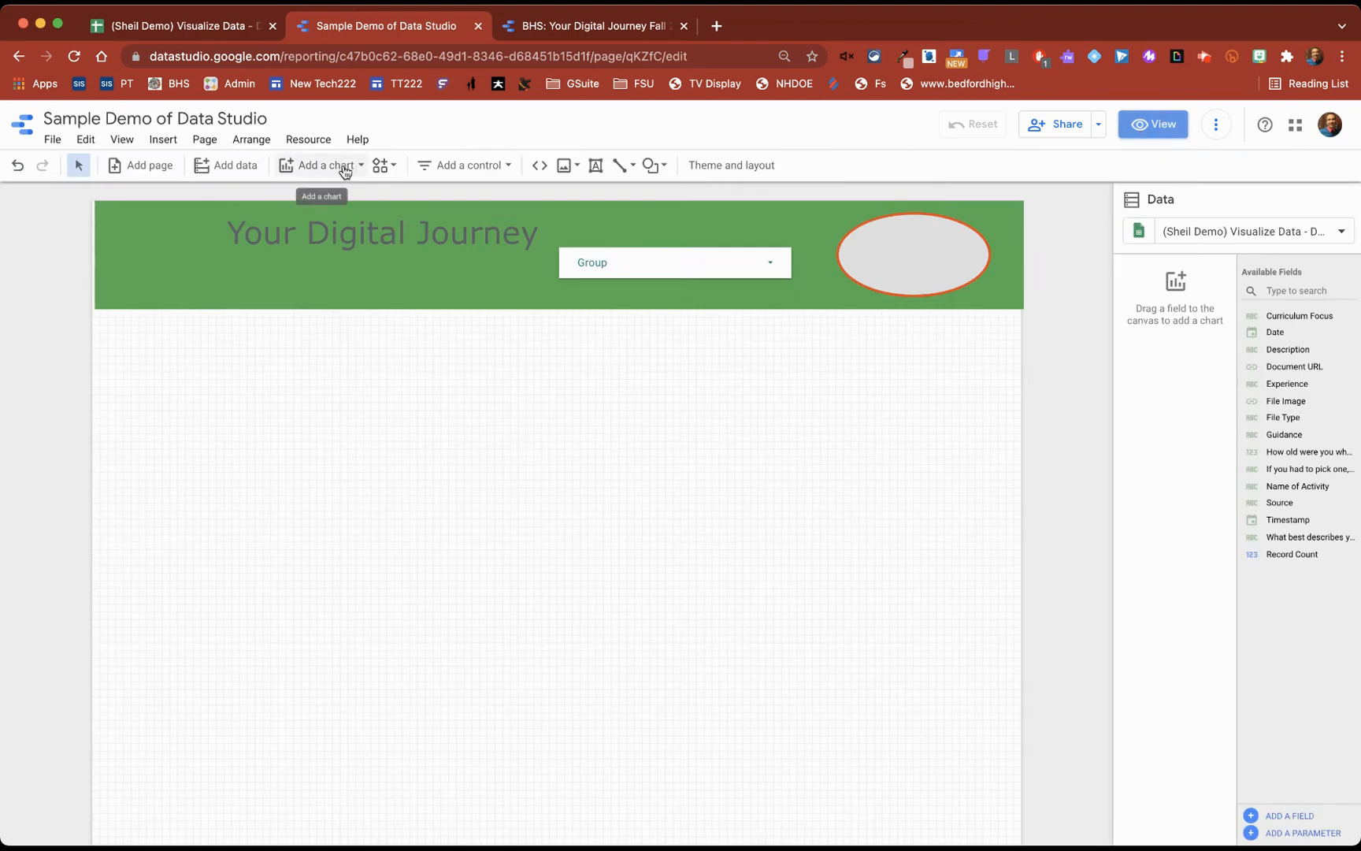
# Step: Insert a scorecard chart and position it inside the gray ellipse in the green header
pyautogui.click(165, 138)
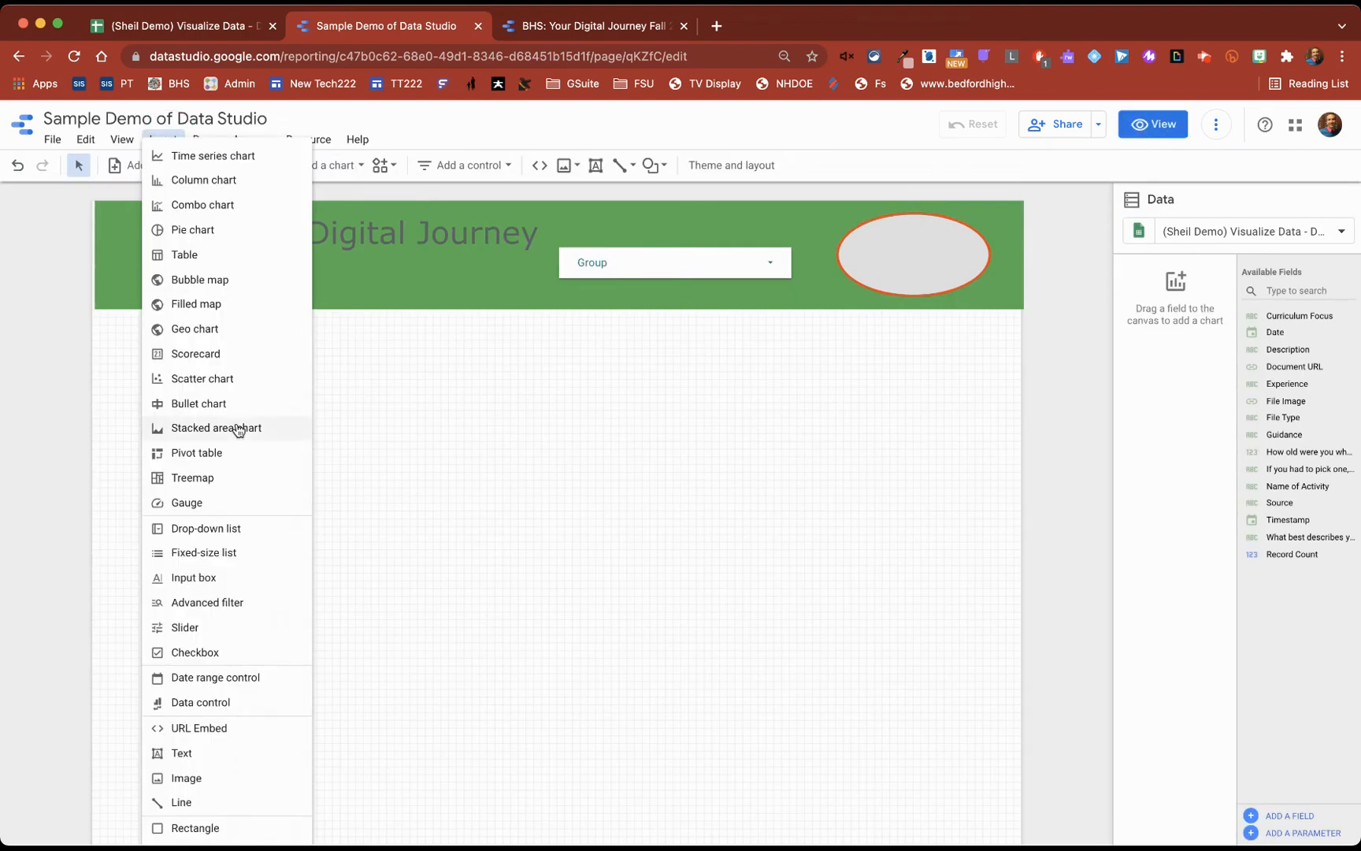
pyautogui.scroll(-1, 228, 677)
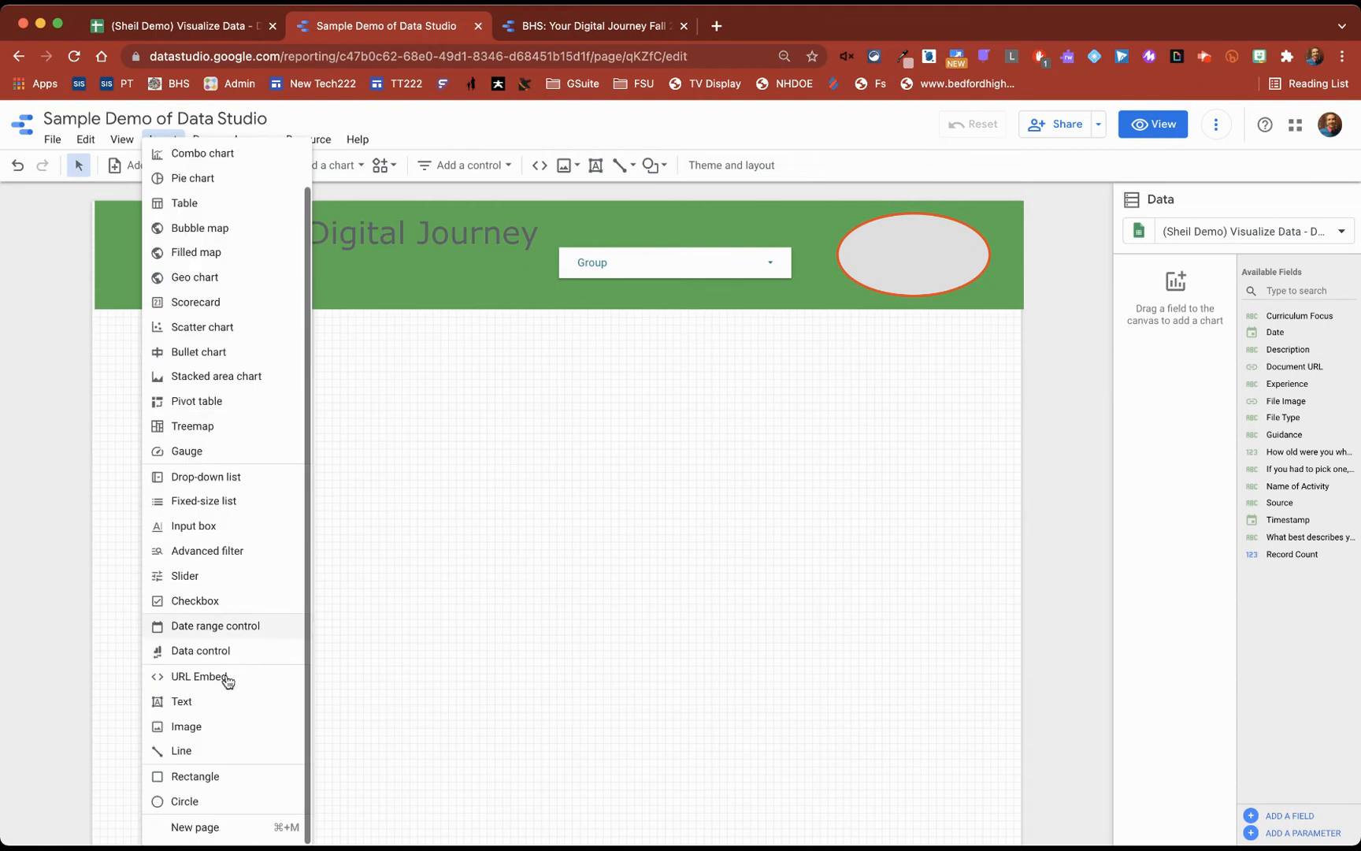
pyautogui.click(206, 302)
pyautogui.click(1003, 293)
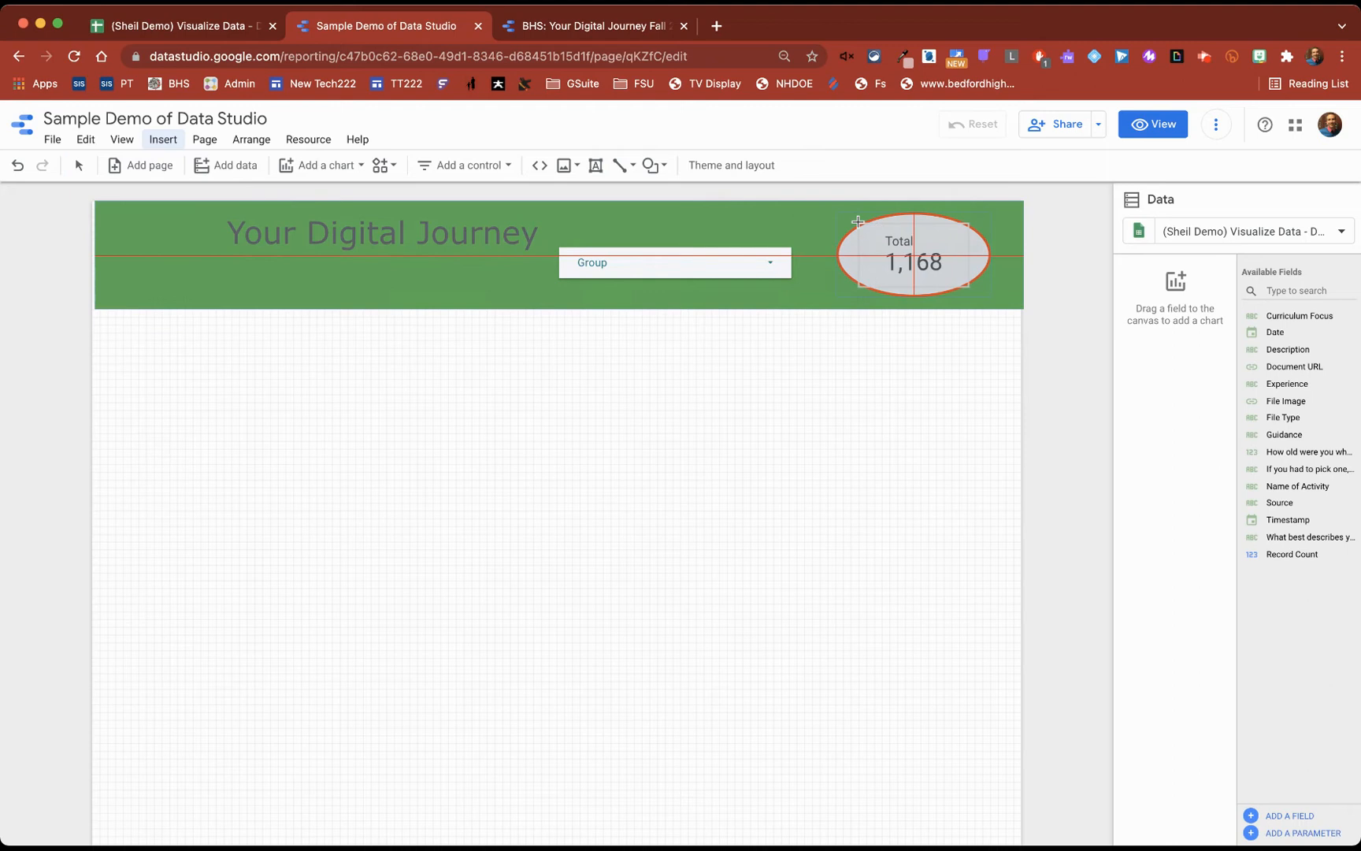
pyautogui.click(857, 218)
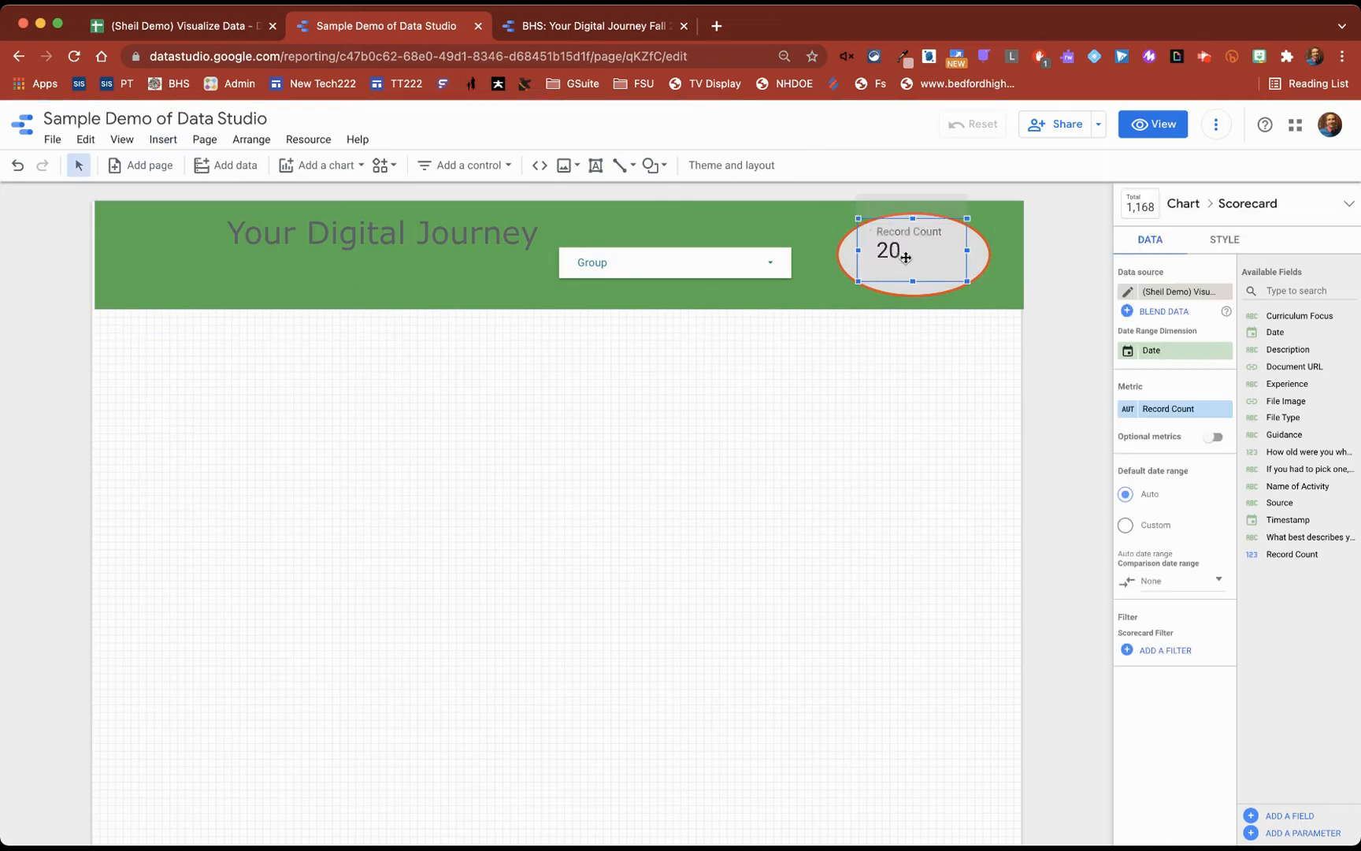
pyautogui.moveTo(907, 230); pyautogui.dragTo(915, 242)
# Step: Rename the scorecard's Record Count metric as "Number of Members" and open the scorecard's style settings
pyautogui.click(1309, 515)
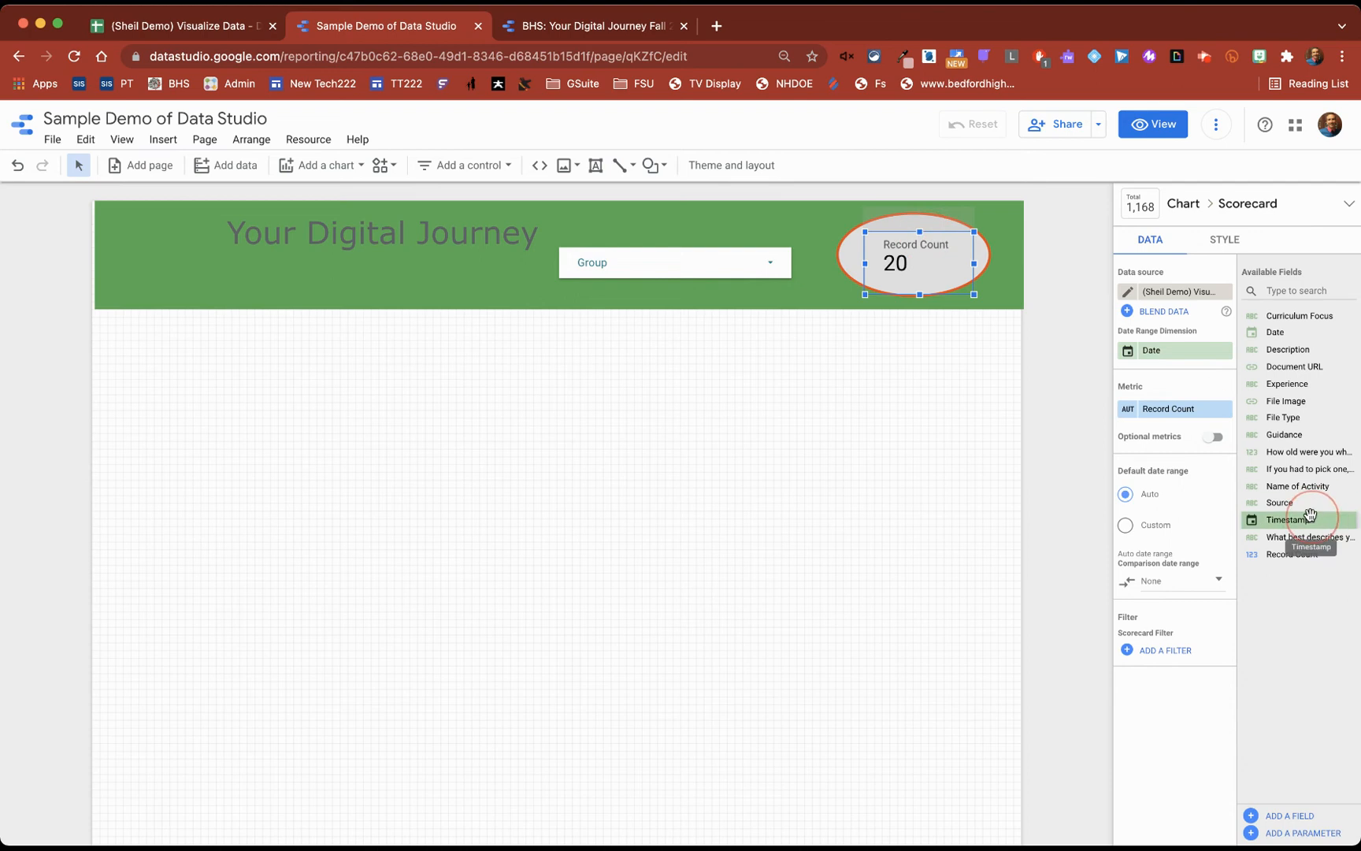
pyautogui.moveTo(1310, 514)
pyautogui.mouseDown()
pyautogui.moveTo(1268, 551)
pyautogui.moveTo(1139, 375)
pyautogui.moveTo(1164, 386)
pyautogui.moveTo(1159, 398)
pyautogui.moveTo(1124, 389)
pyautogui.moveTo(1128, 412)
pyautogui.mouseUp()
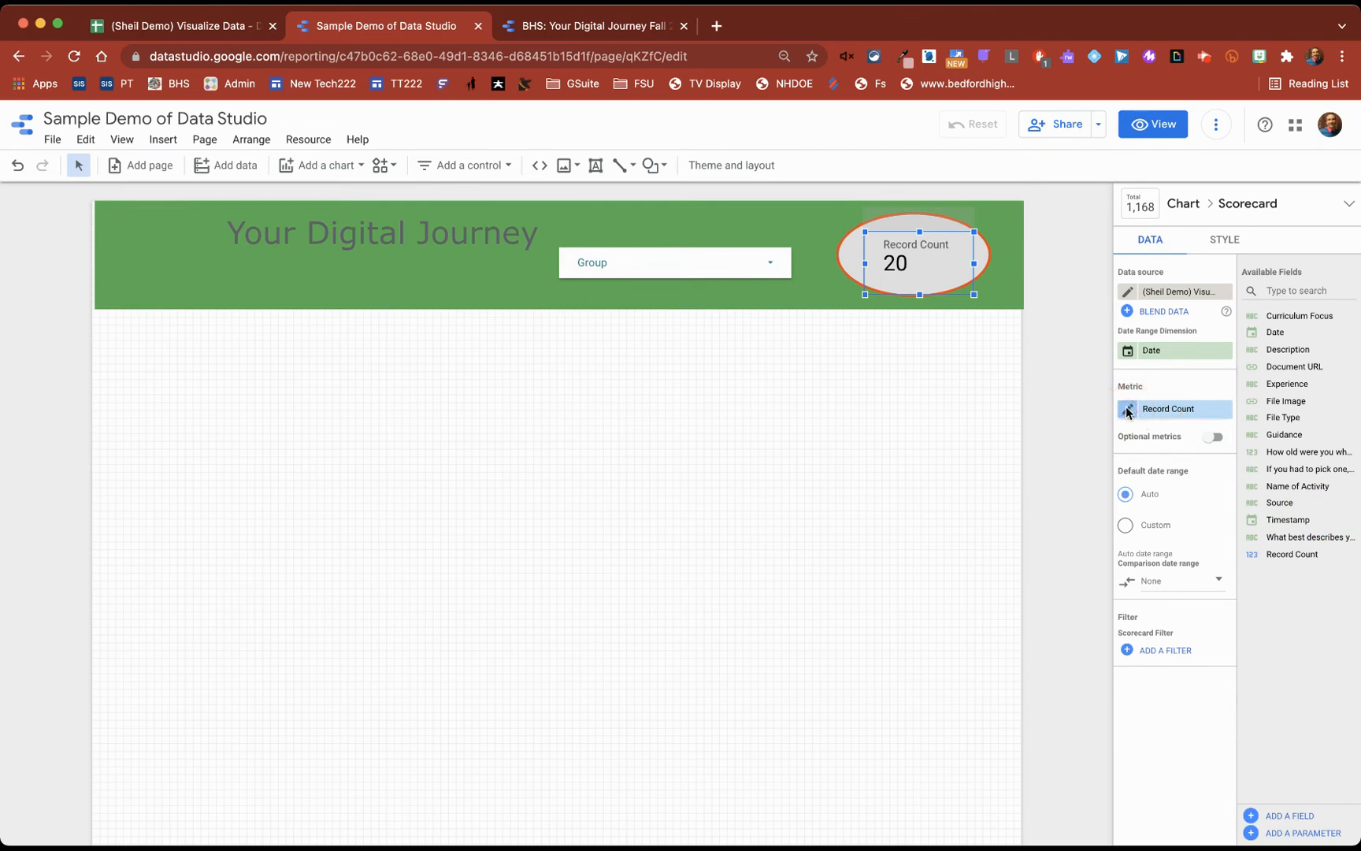
pyautogui.click(1127, 411)
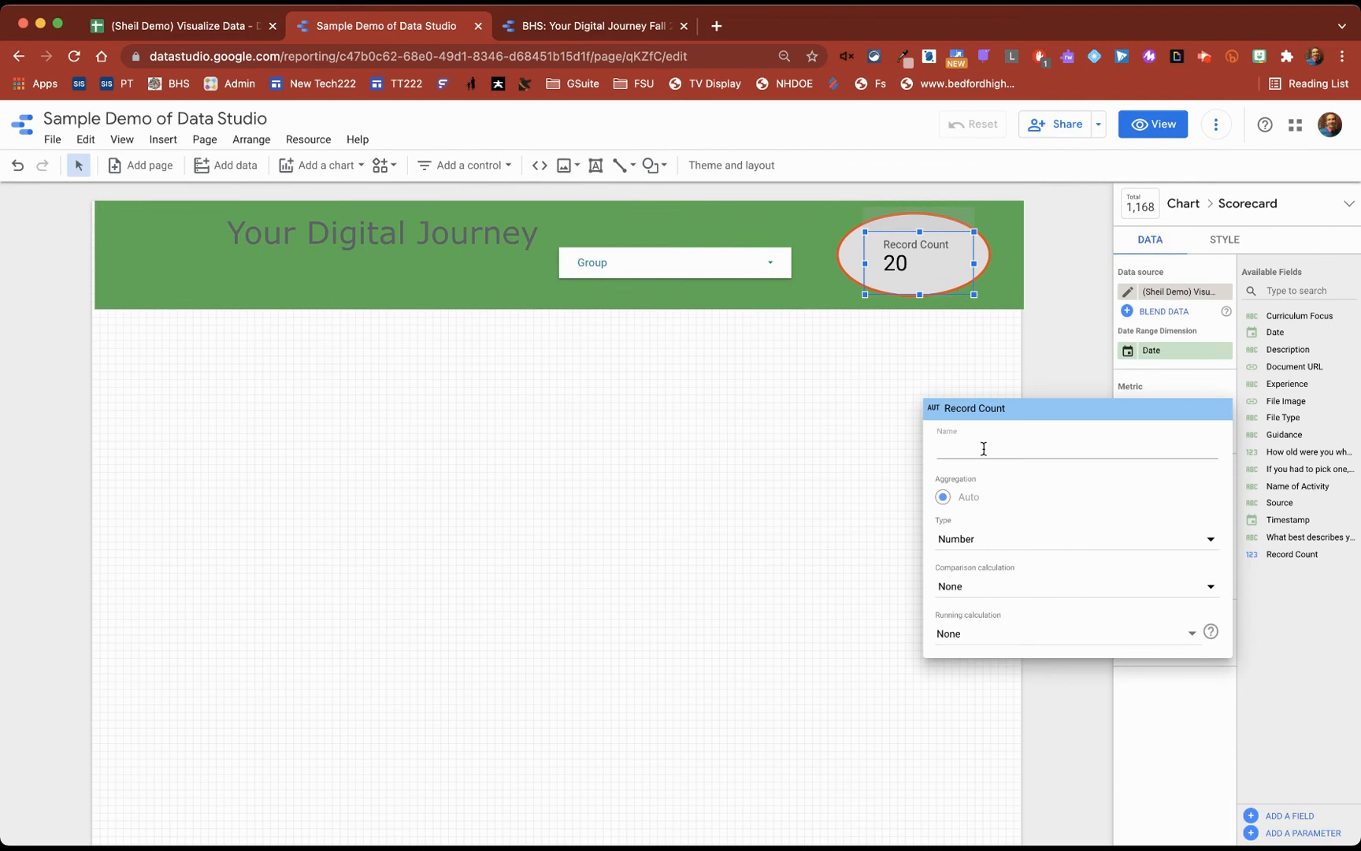
pyautogui.write('Number of ')
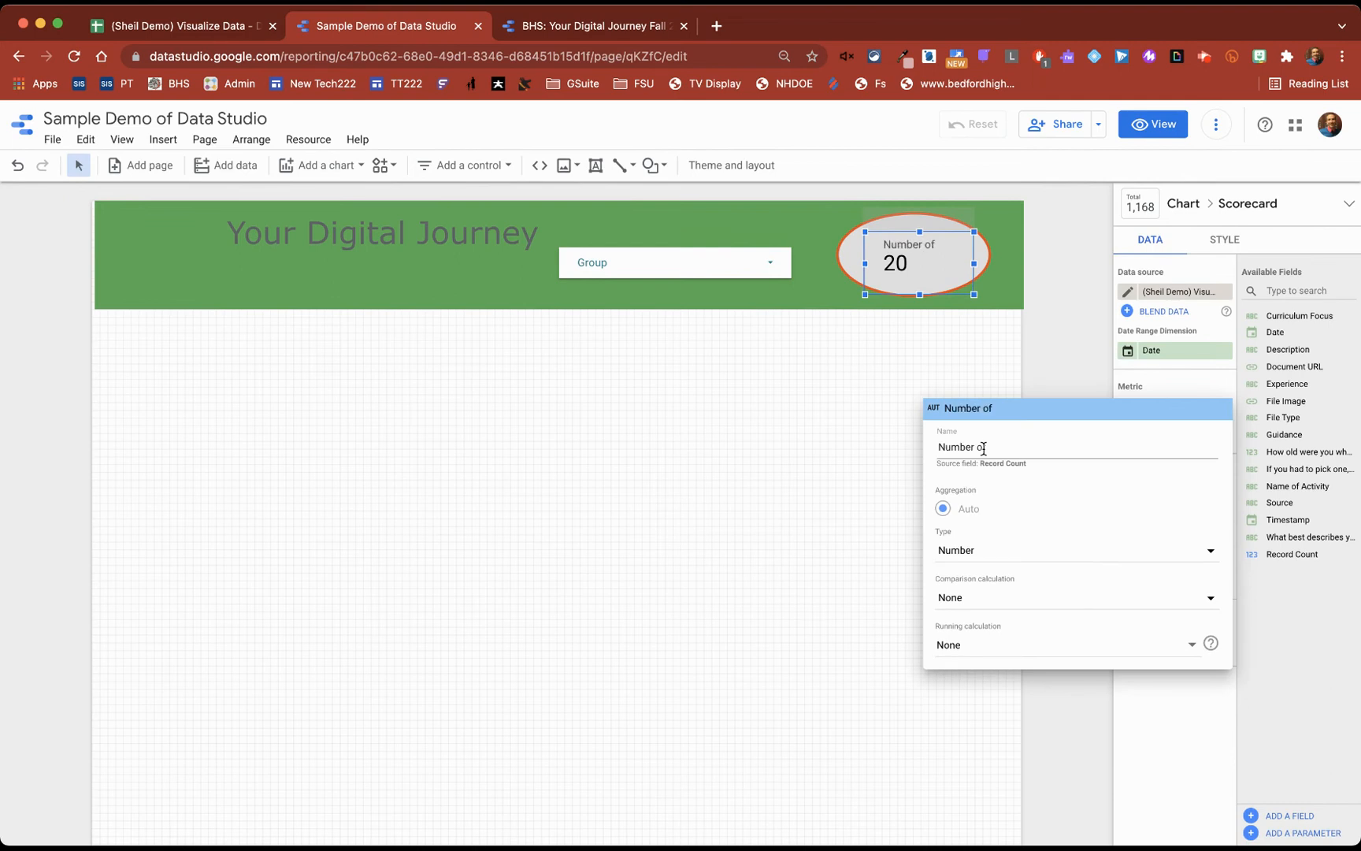
pyautogui.write('Members')
pyautogui.click(1224, 241)
pyautogui.click(1225, 242)
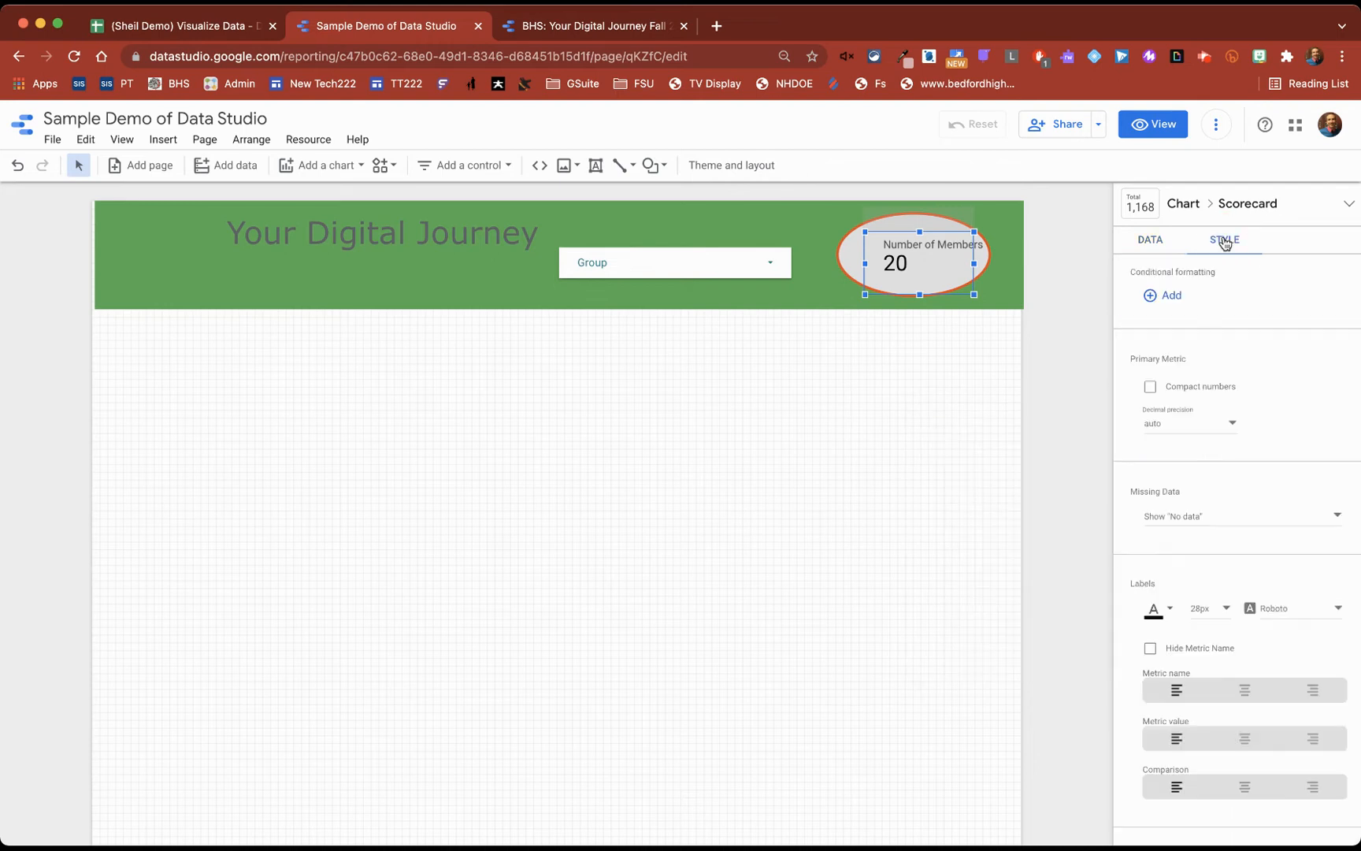
# Step: Center-align the scorecard's metric name, metric value and comparison labels, and deselect the scorecard
pyautogui.click(1245, 690)
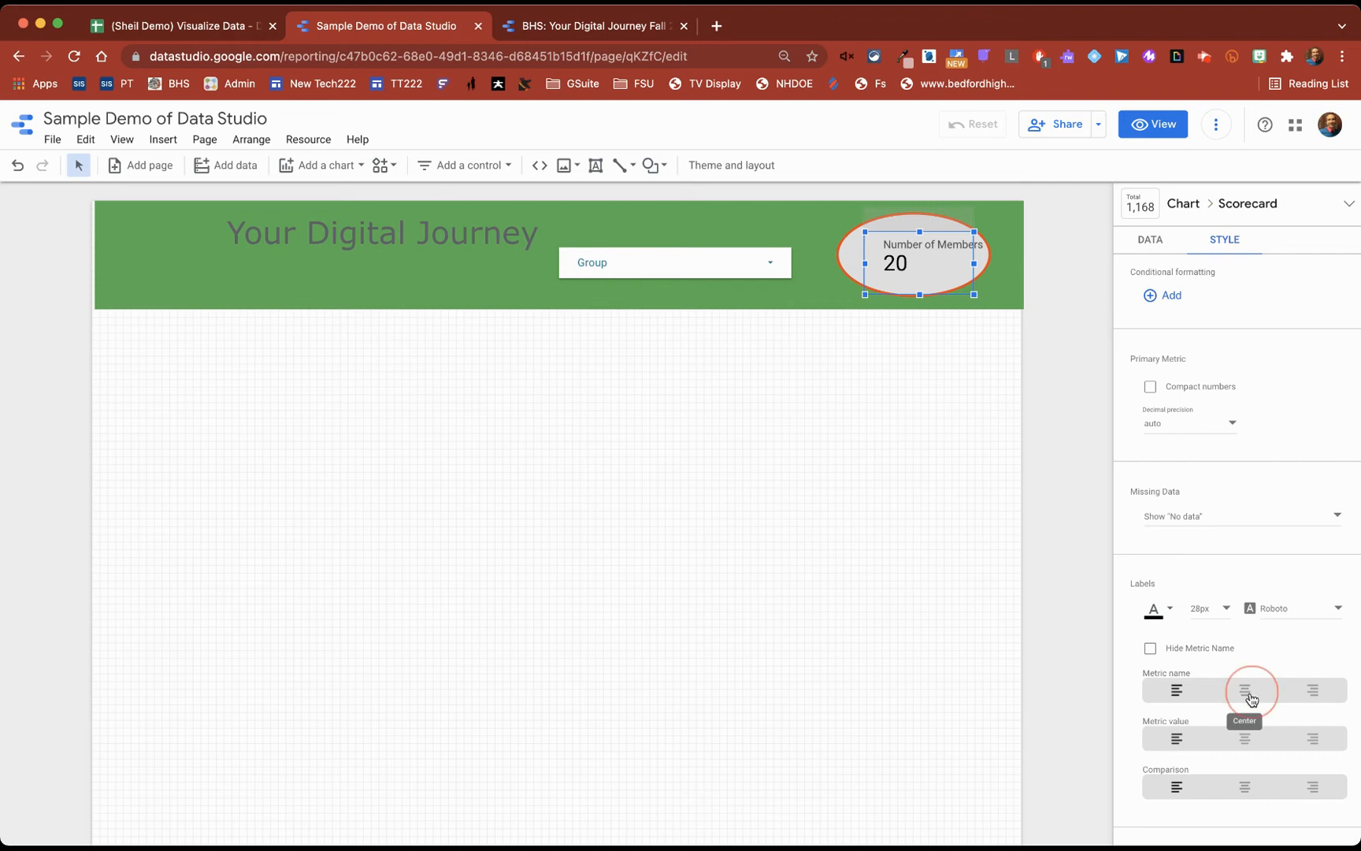
pyautogui.click(1245, 739)
pyautogui.click(1244, 787)
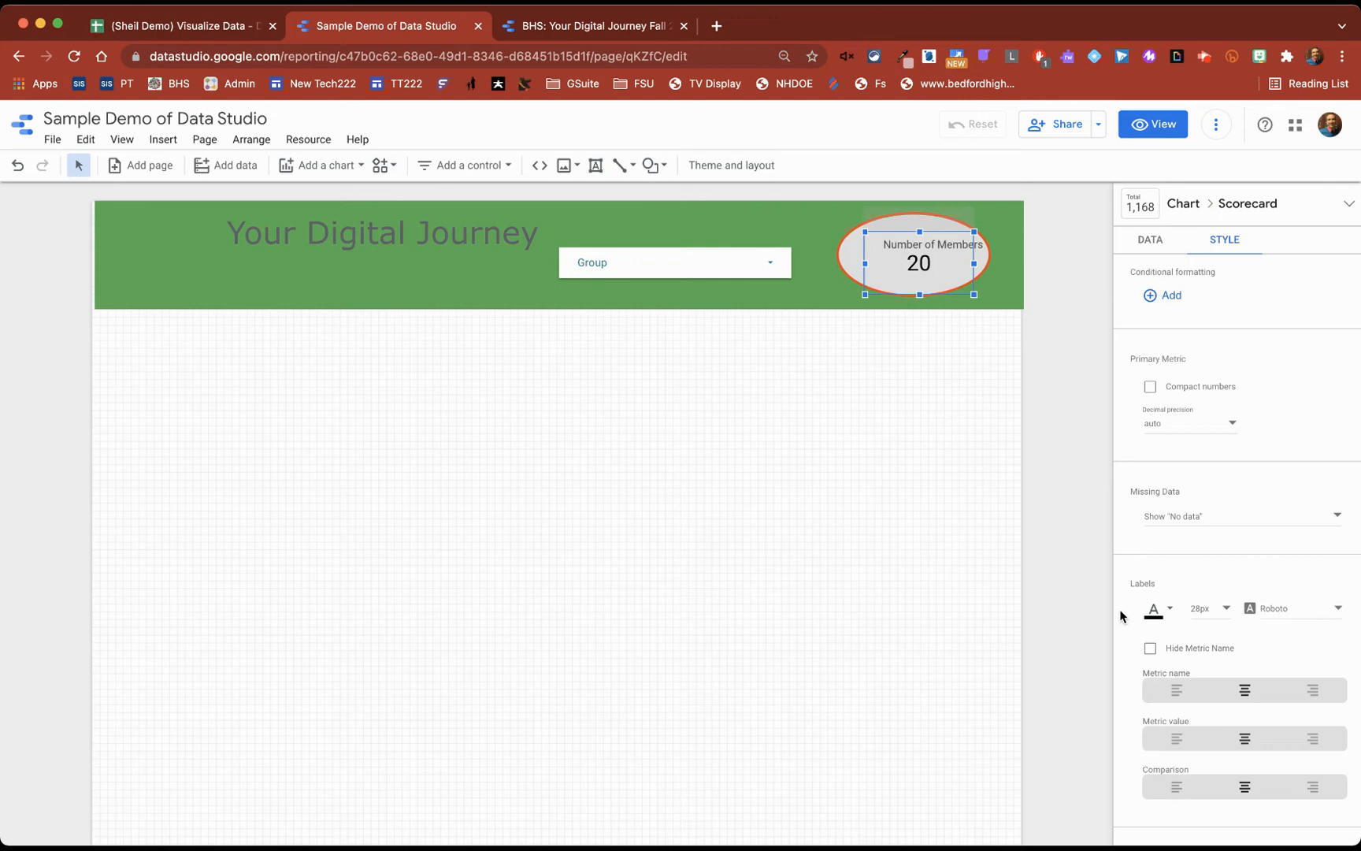
pyautogui.click(638, 569)
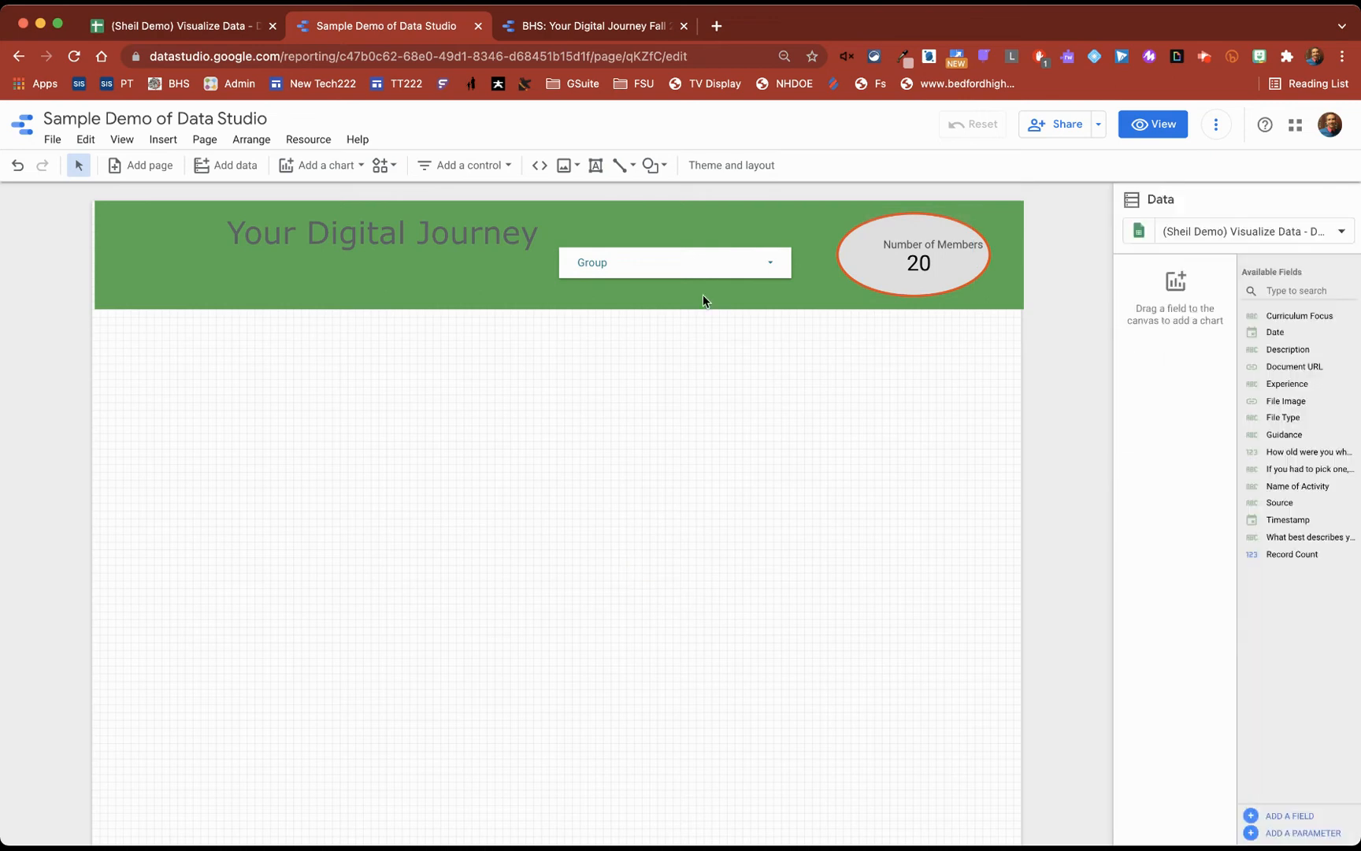
# Step: Insert a column chart on the page below the title, with the preferred/go to social media platform question as its dimension
pyautogui.click(169, 138)
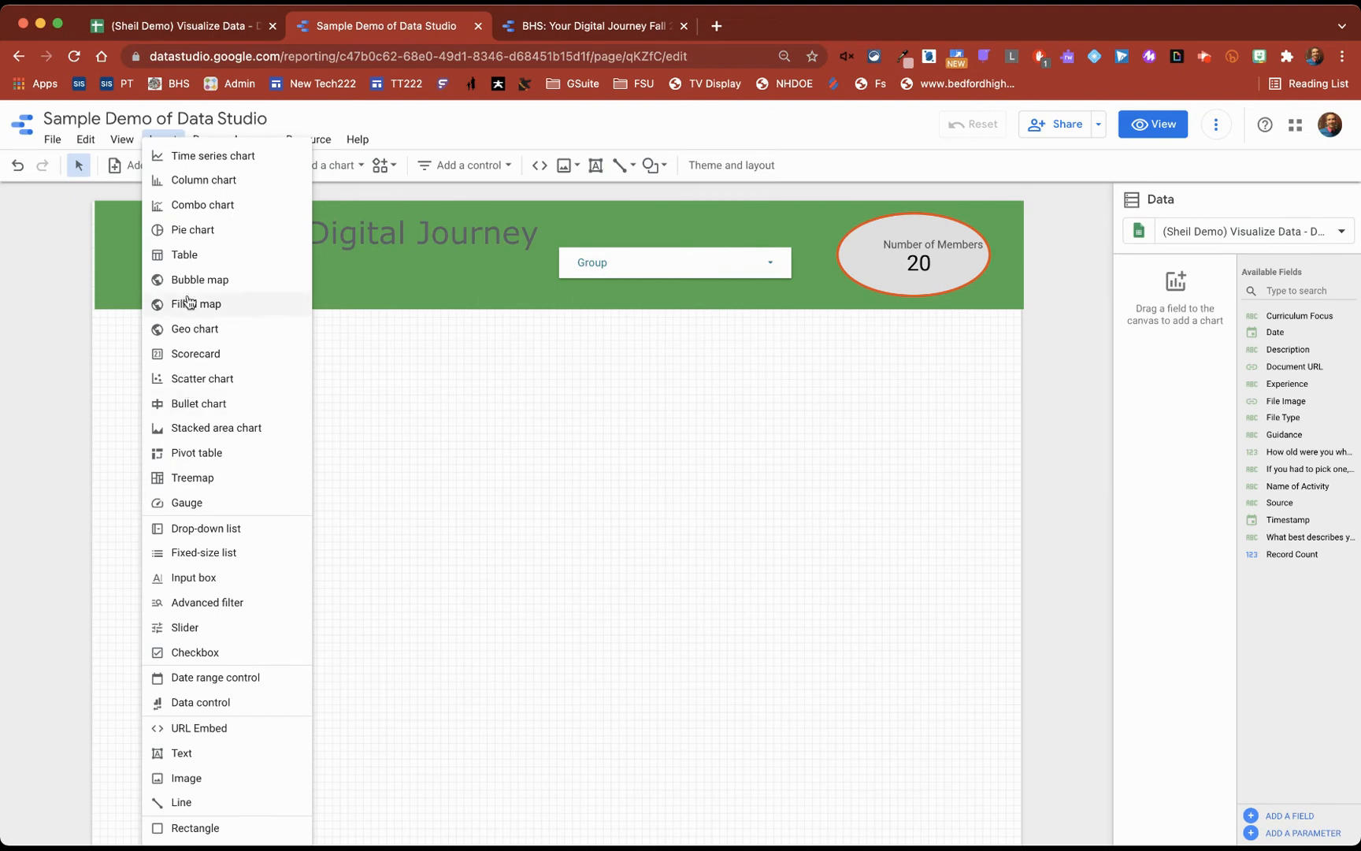
pyautogui.click(204, 180)
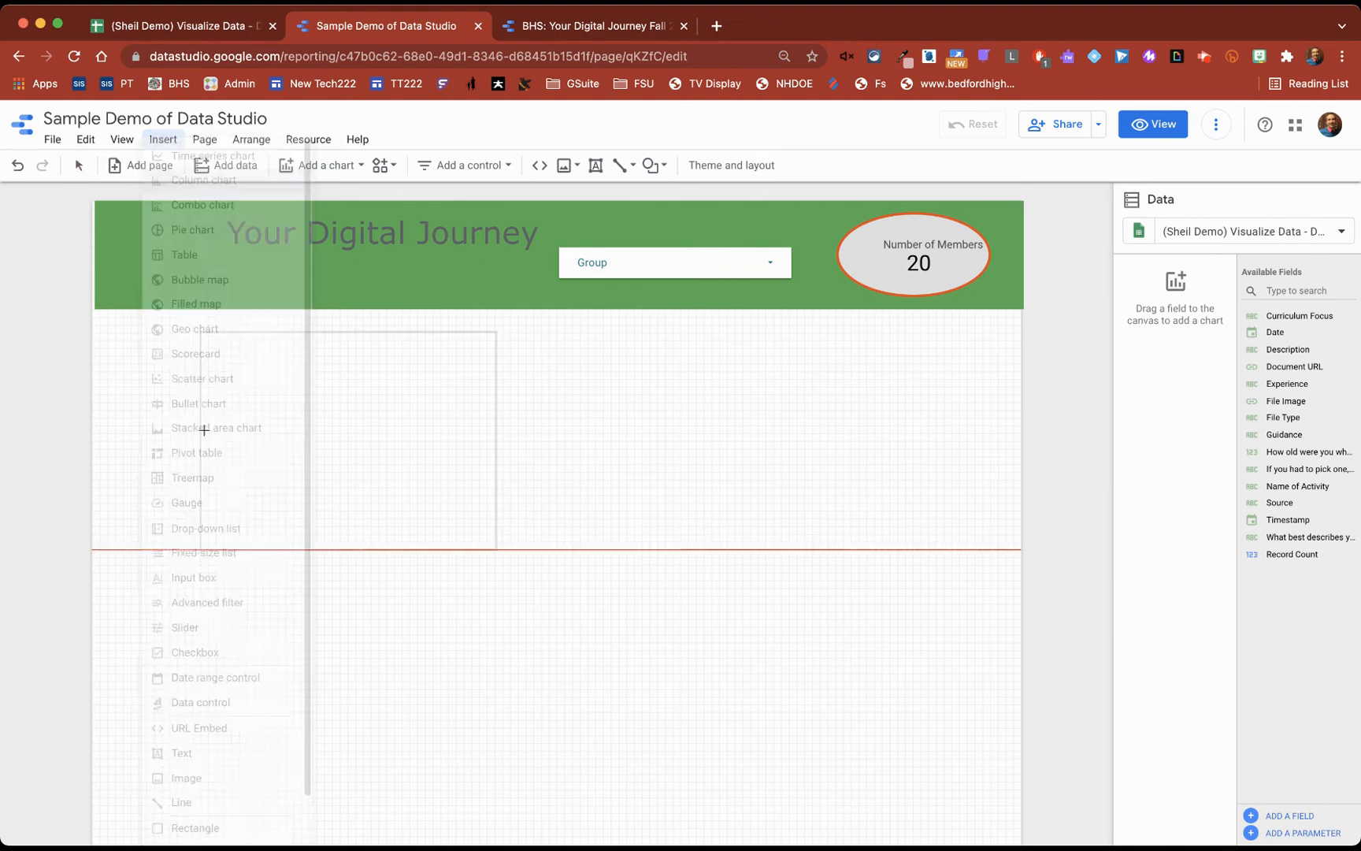
pyautogui.click(163, 377)
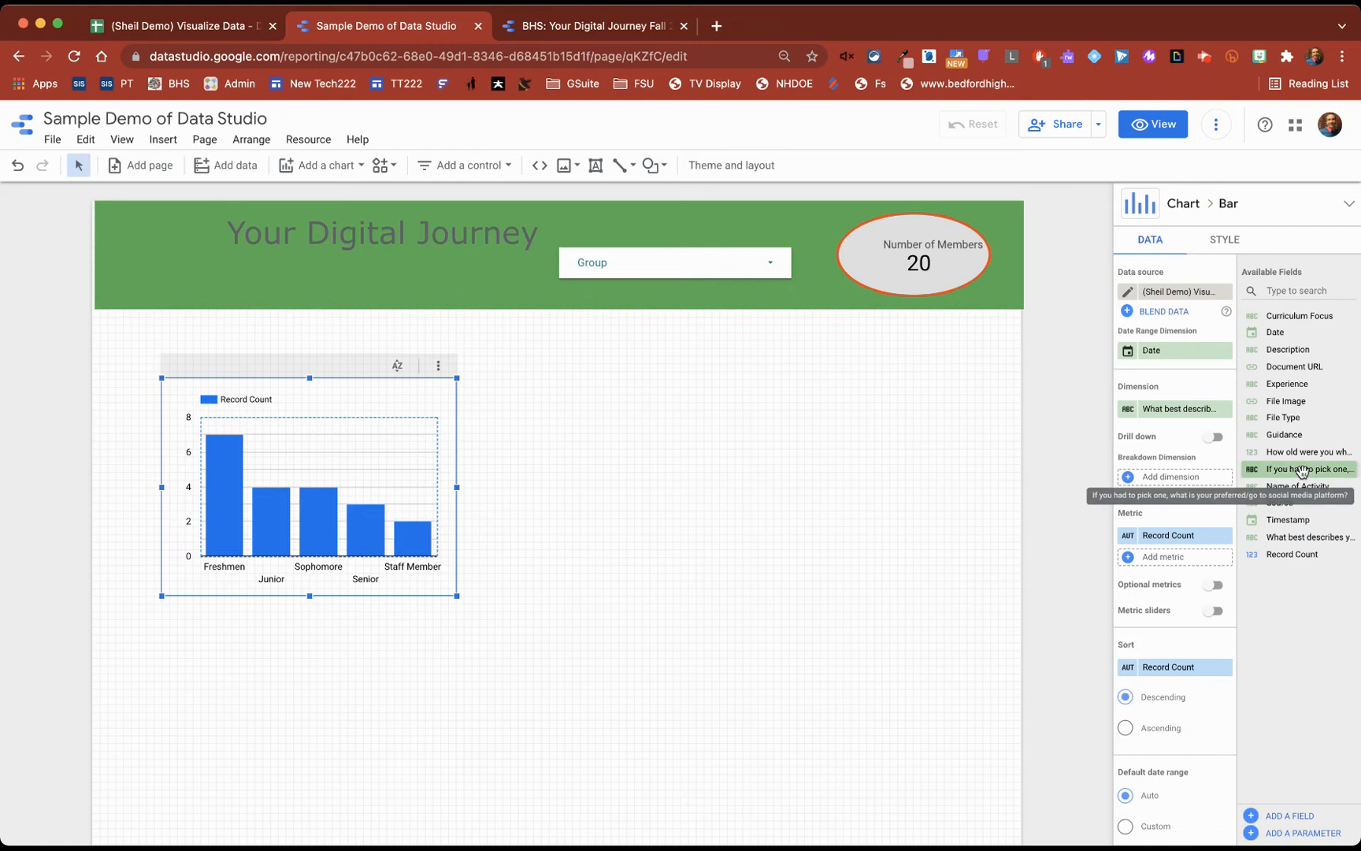
pyautogui.moveTo(1301, 471); pyautogui.dragTo(1182, 412)
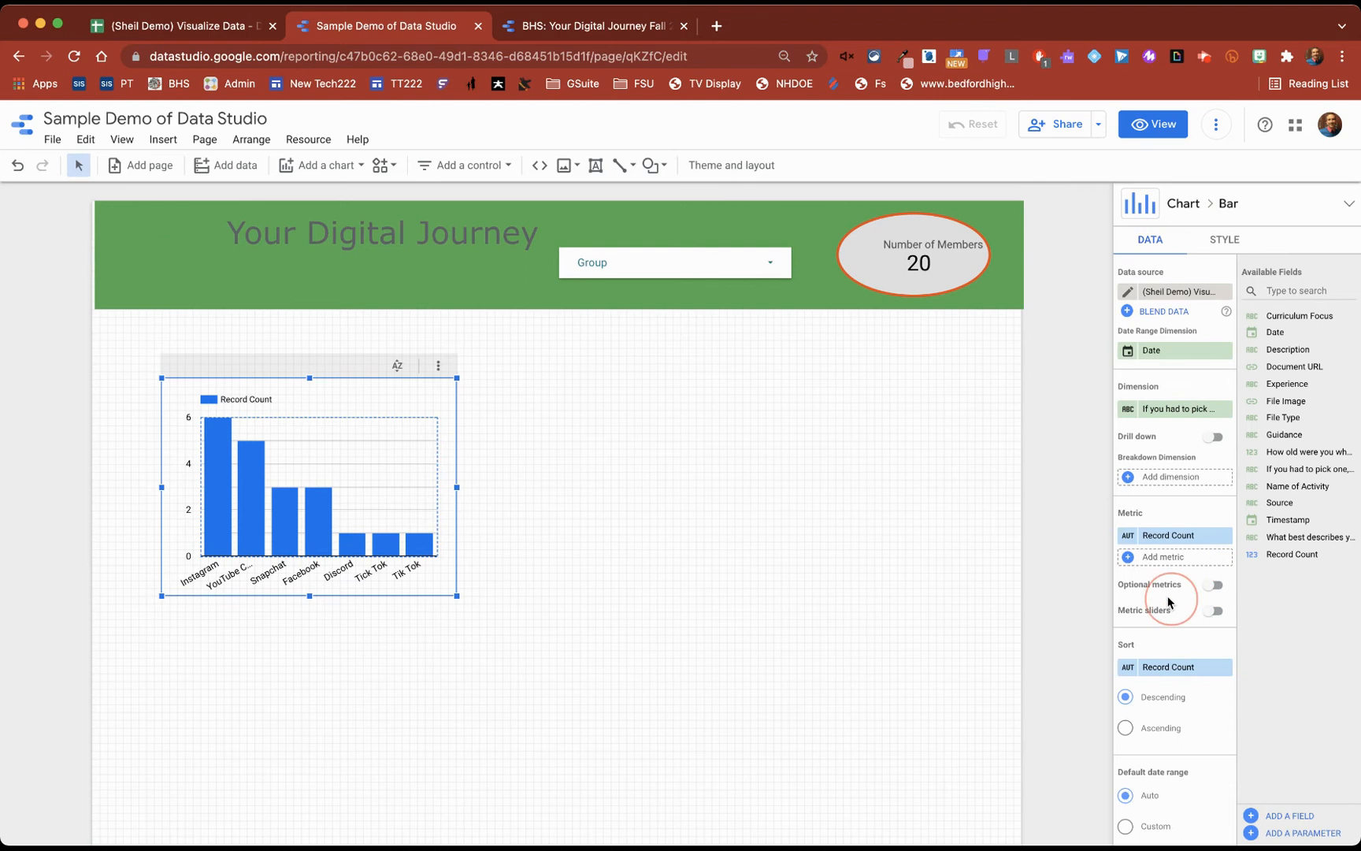
# Step: Change the column chart to horizontal bars, widen the label area to fit the full platform names, and shift the chart slightly down
pyautogui.scroll(-3, 1167, 601)
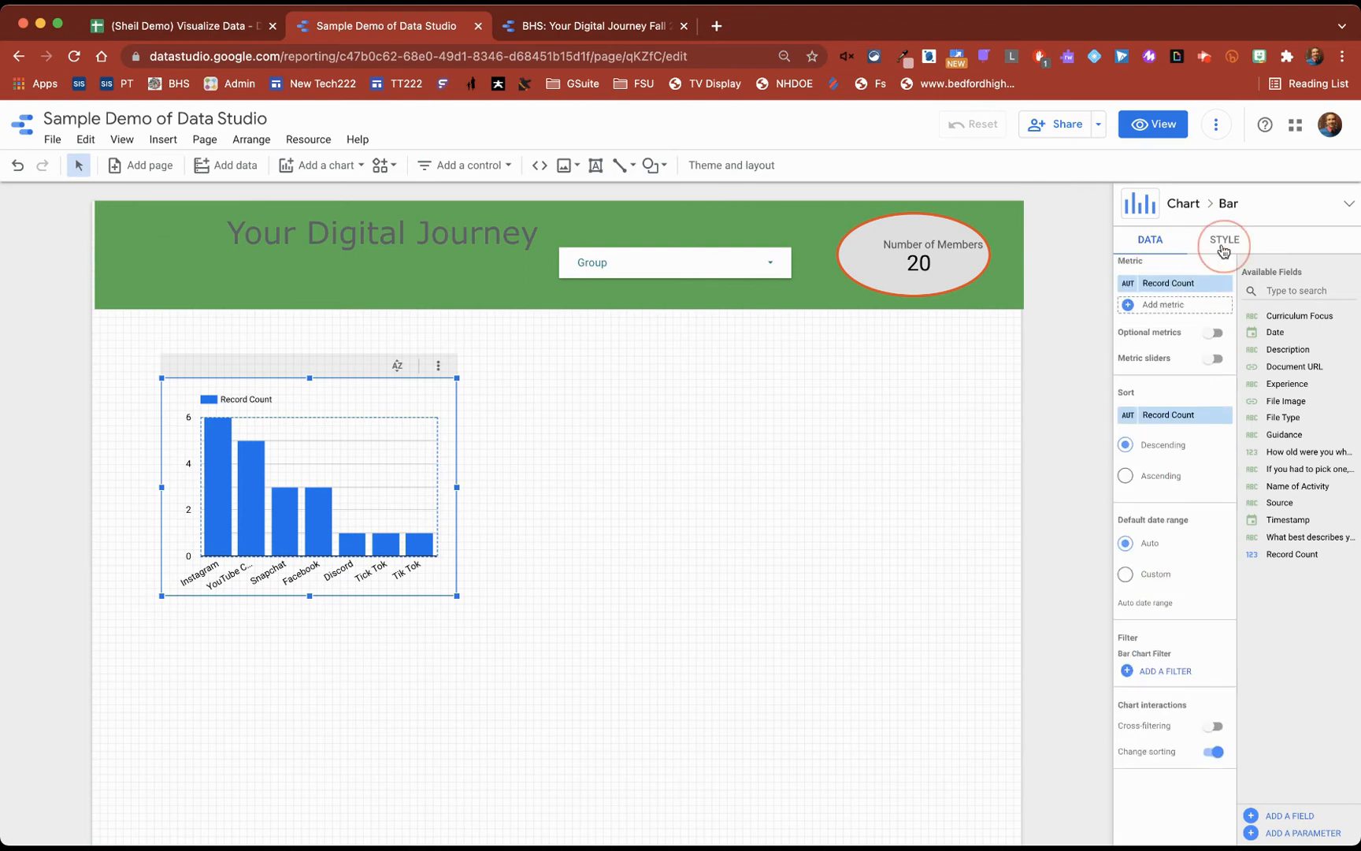
pyautogui.click(1223, 249)
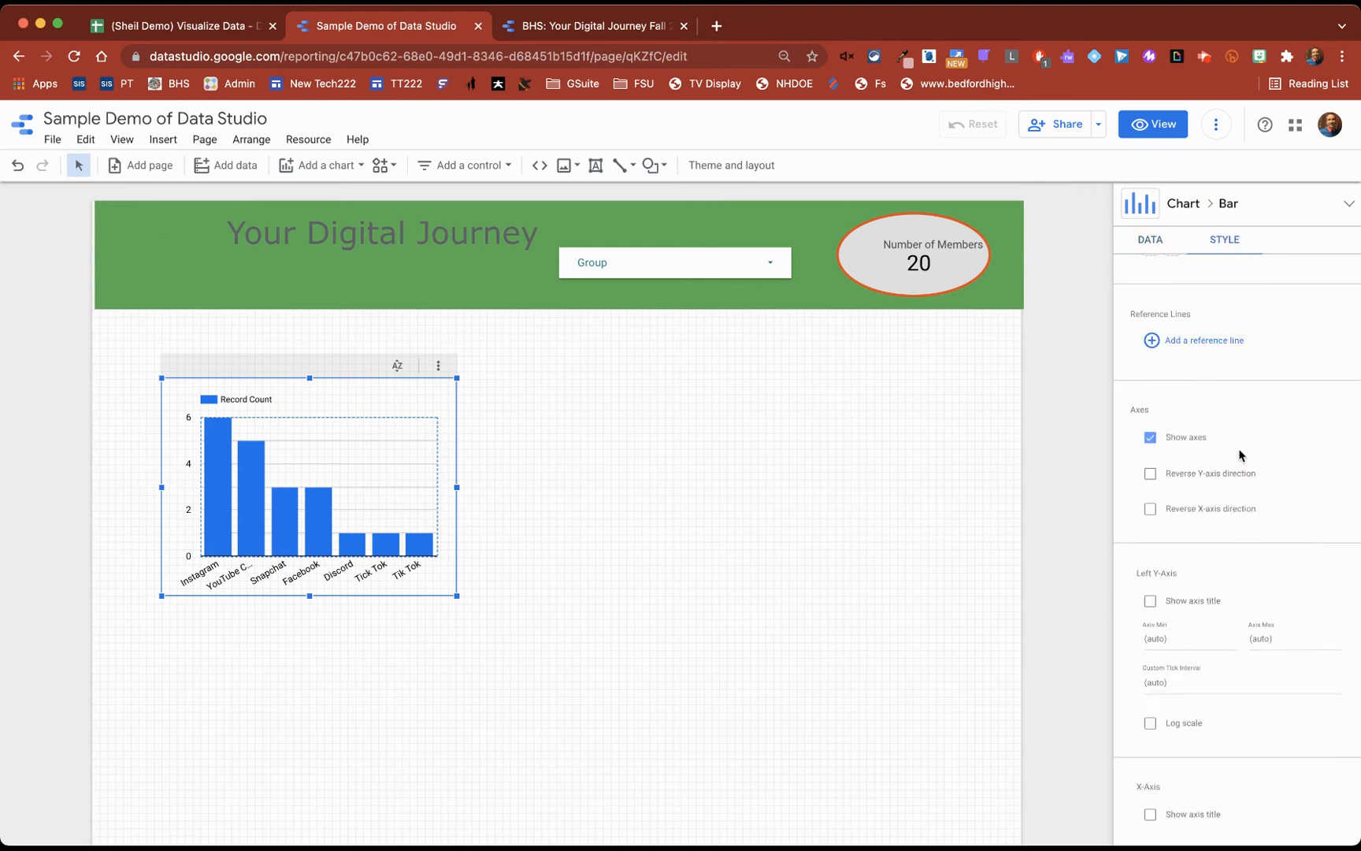
pyautogui.scroll(3, 1242, 473)
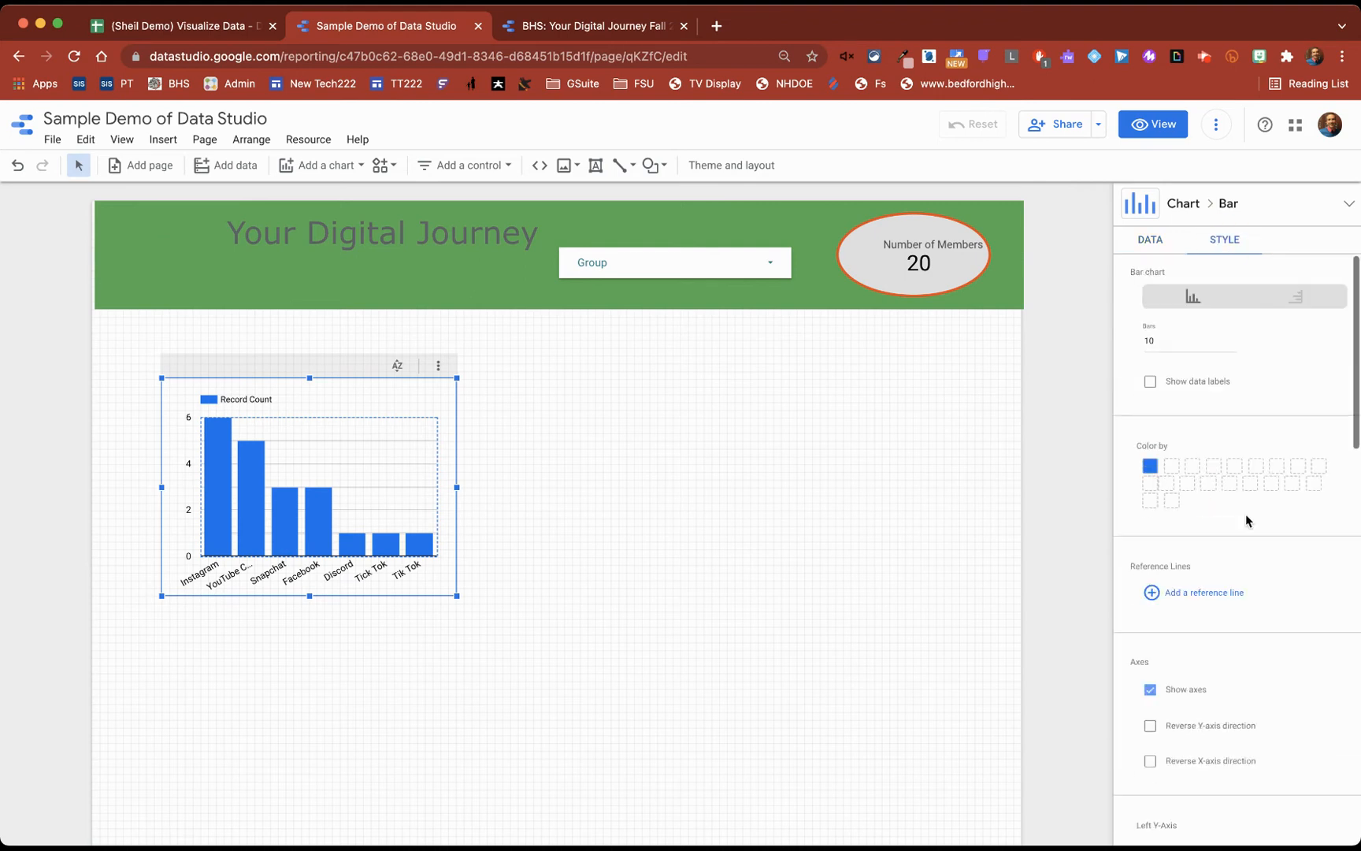
pyautogui.click(1296, 297)
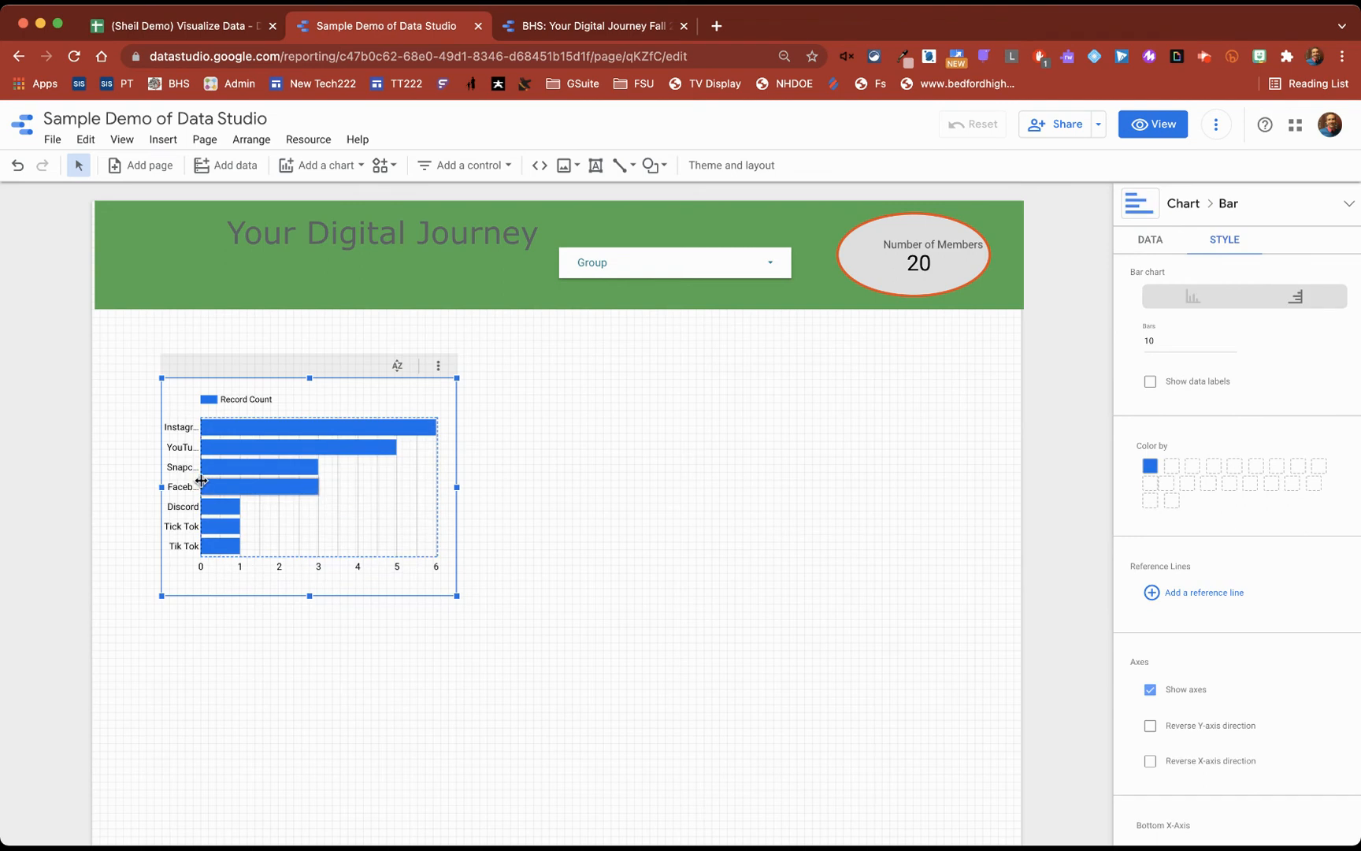
pyautogui.moveTo(201, 479); pyautogui.dragTo(247, 479)
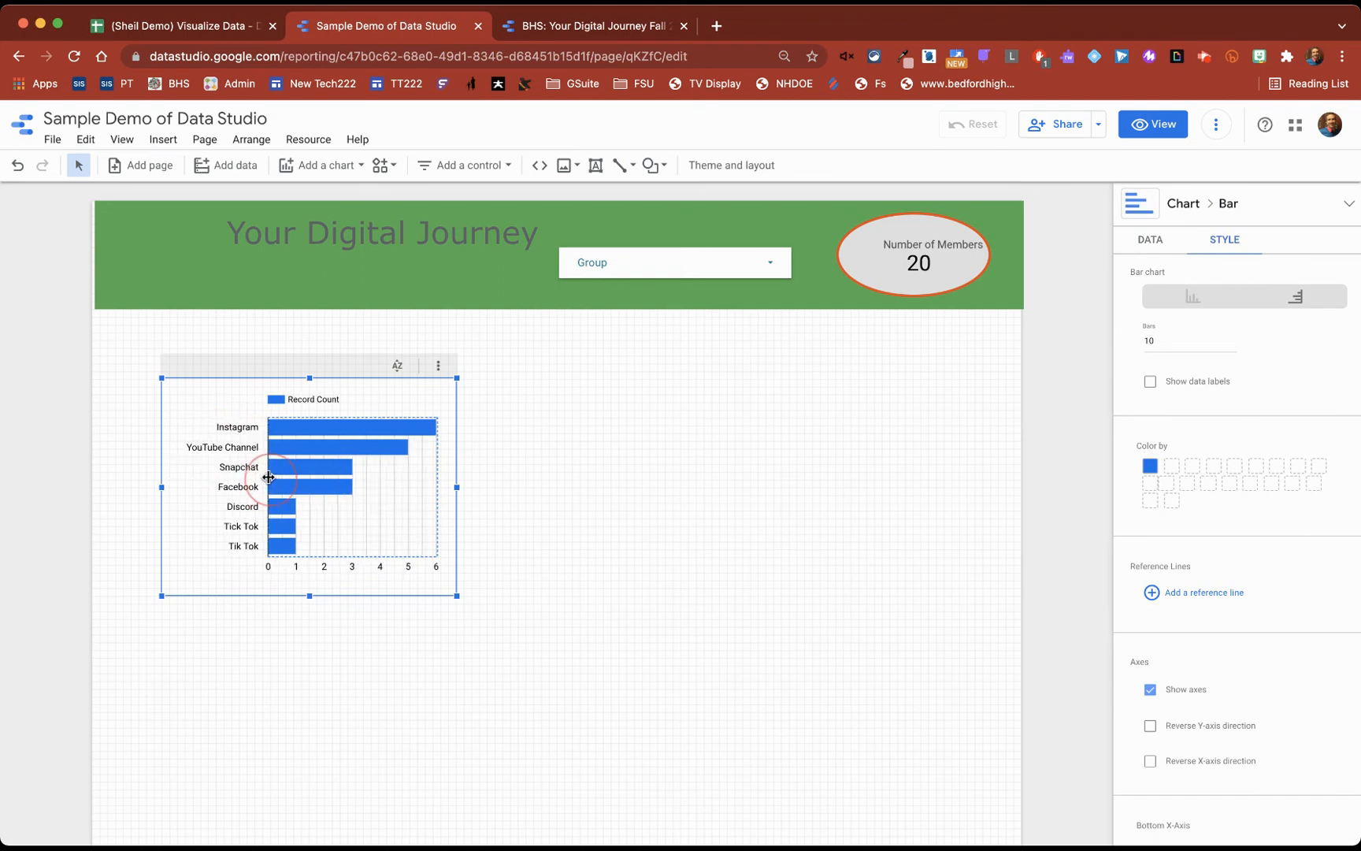
pyautogui.scroll(-10, 1244, 543)
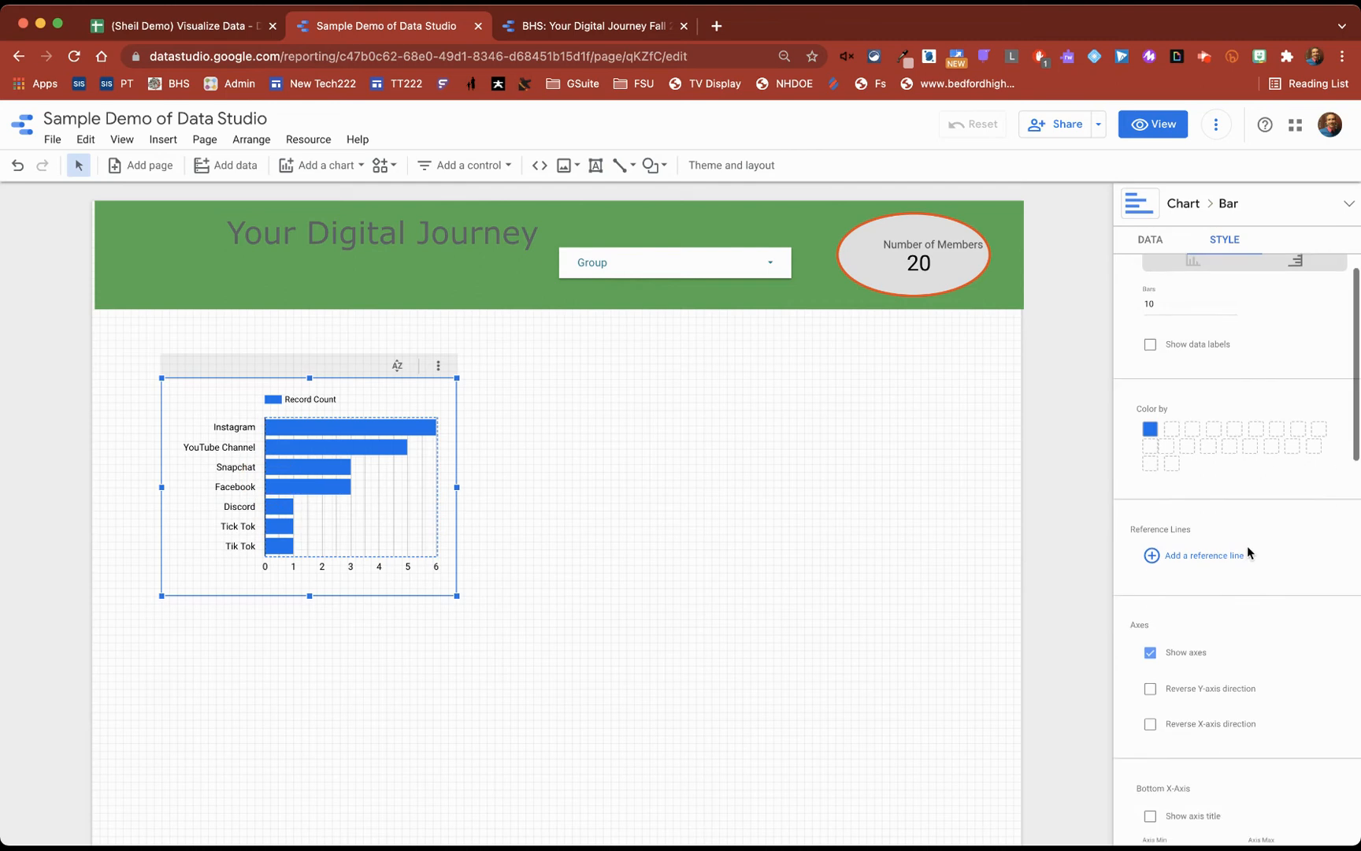
pyautogui.scroll(-5, 1248, 546)
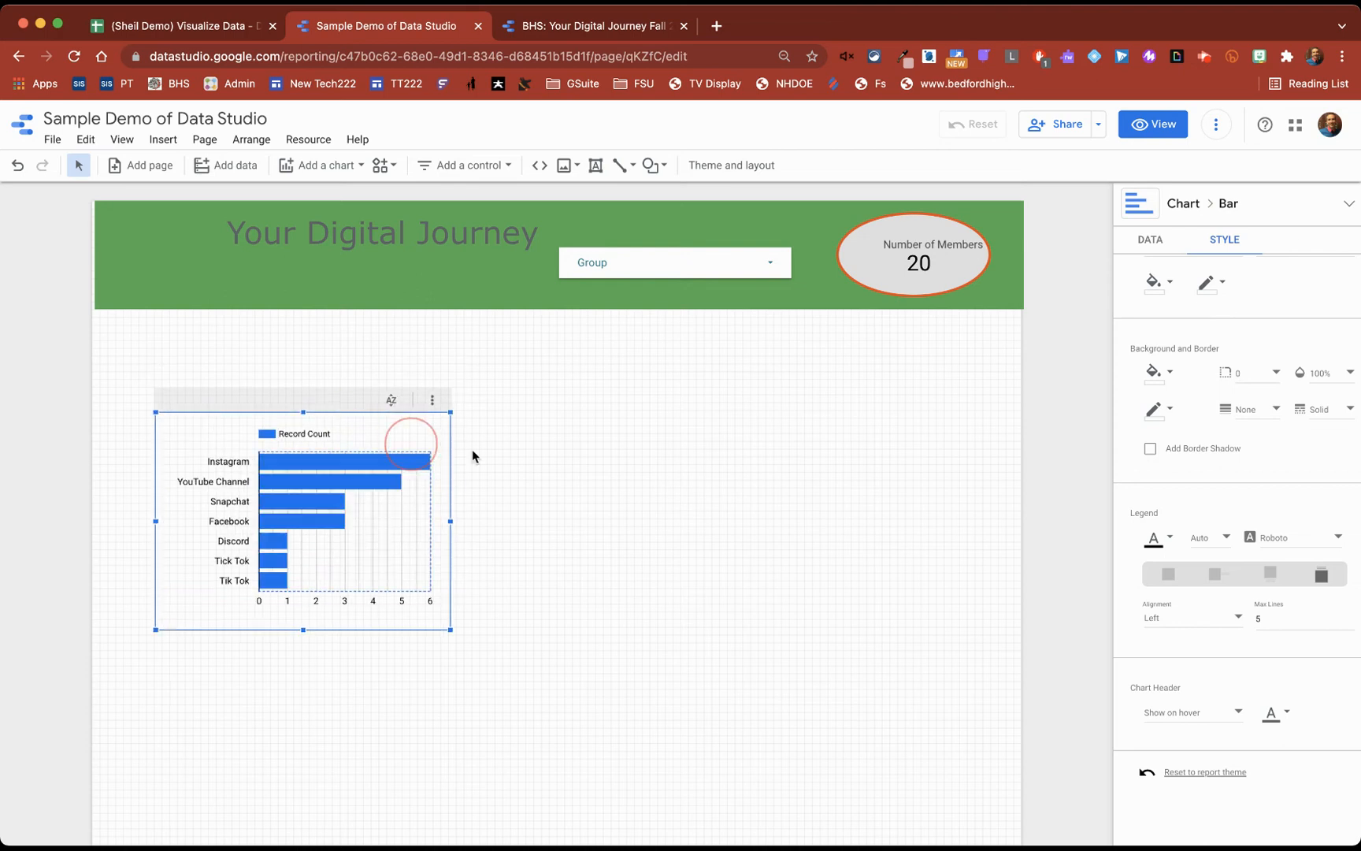
# Step: Insert a pie chart beside the bar chart and set its dimension to "How old were you when you started using social media?"
pyautogui.click(161, 138)
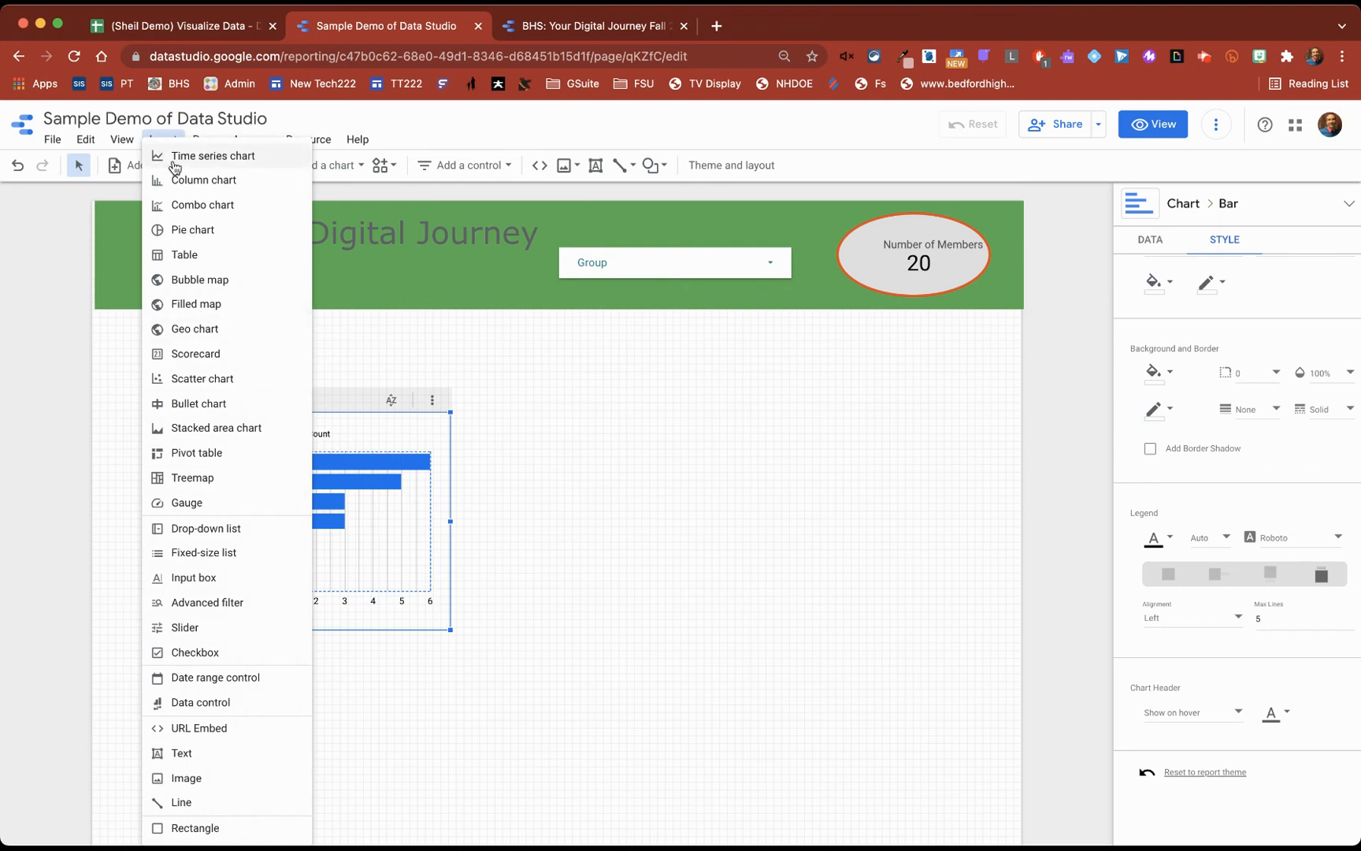
pyautogui.click(193, 237)
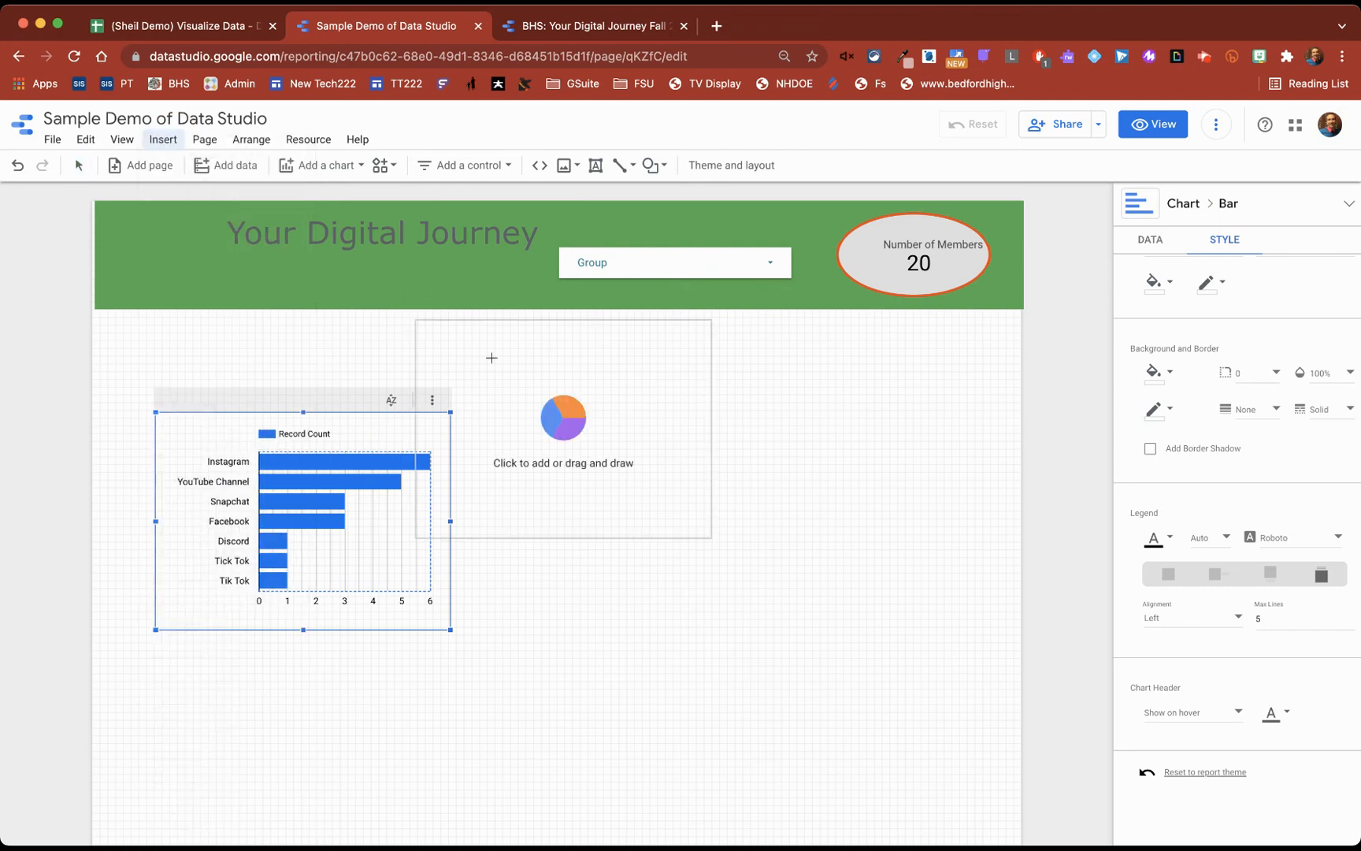
pyautogui.click(660, 400)
pyautogui.click(660, 400)
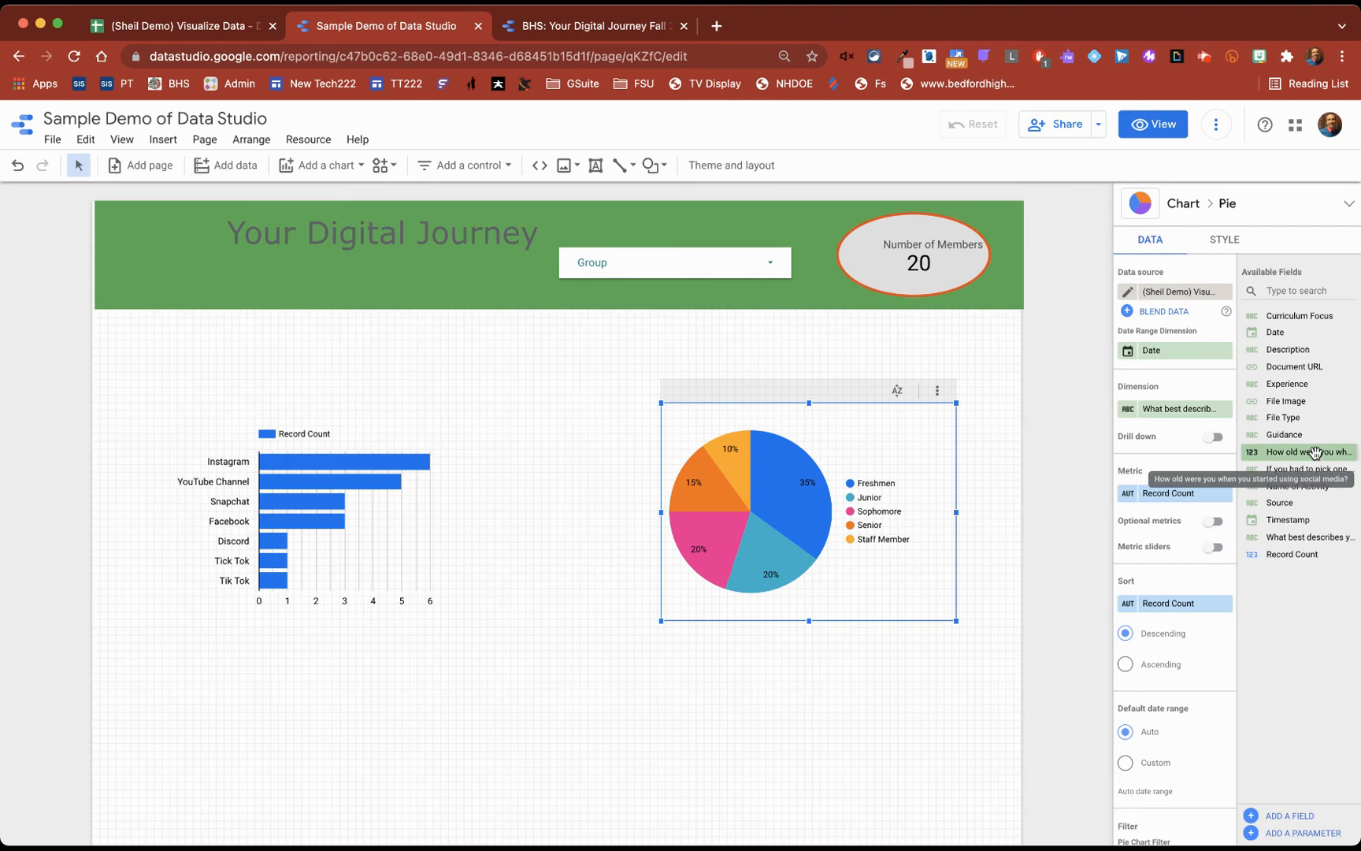
pyautogui.moveTo(1315, 453); pyautogui.dragTo(1197, 409)
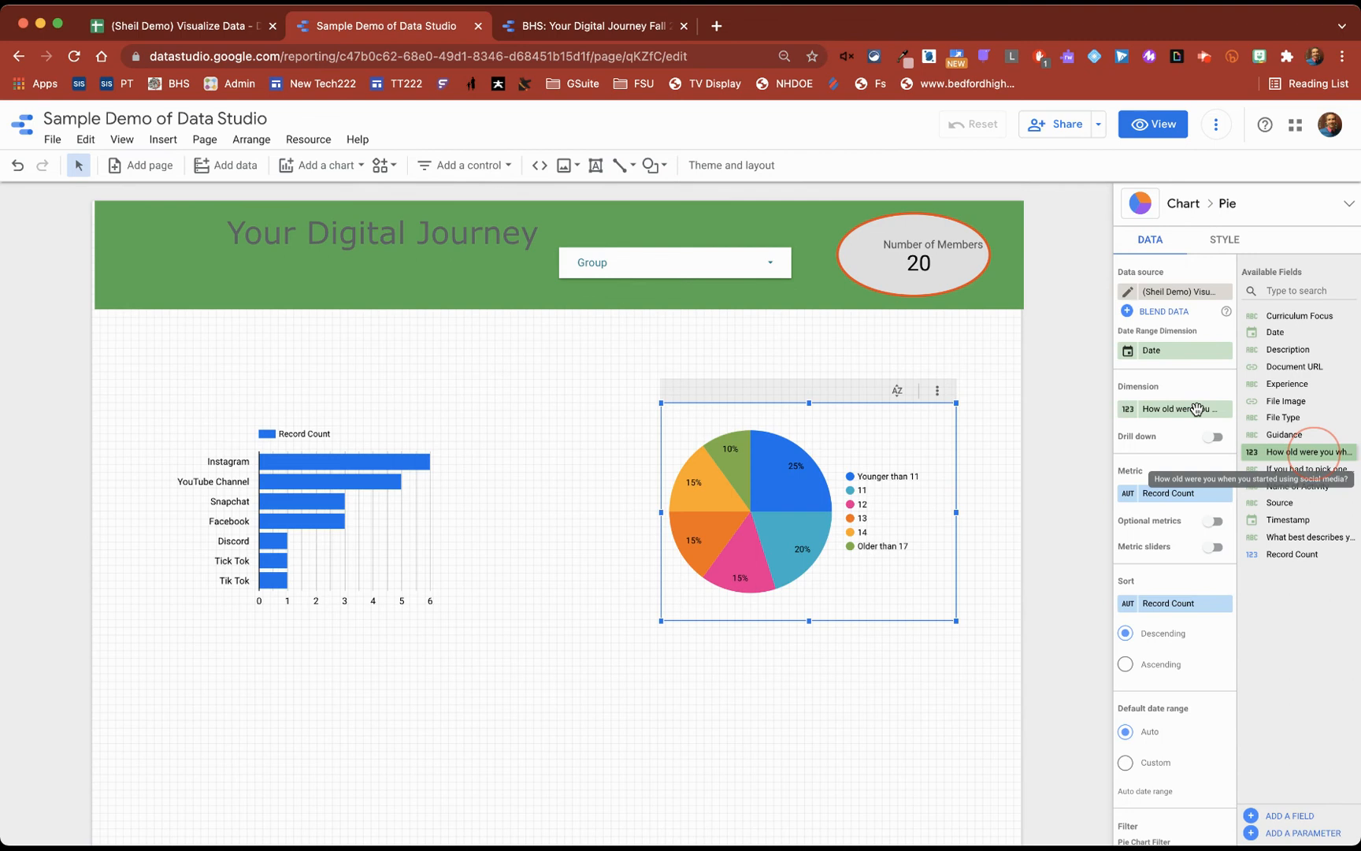
pyautogui.click(1228, 242)
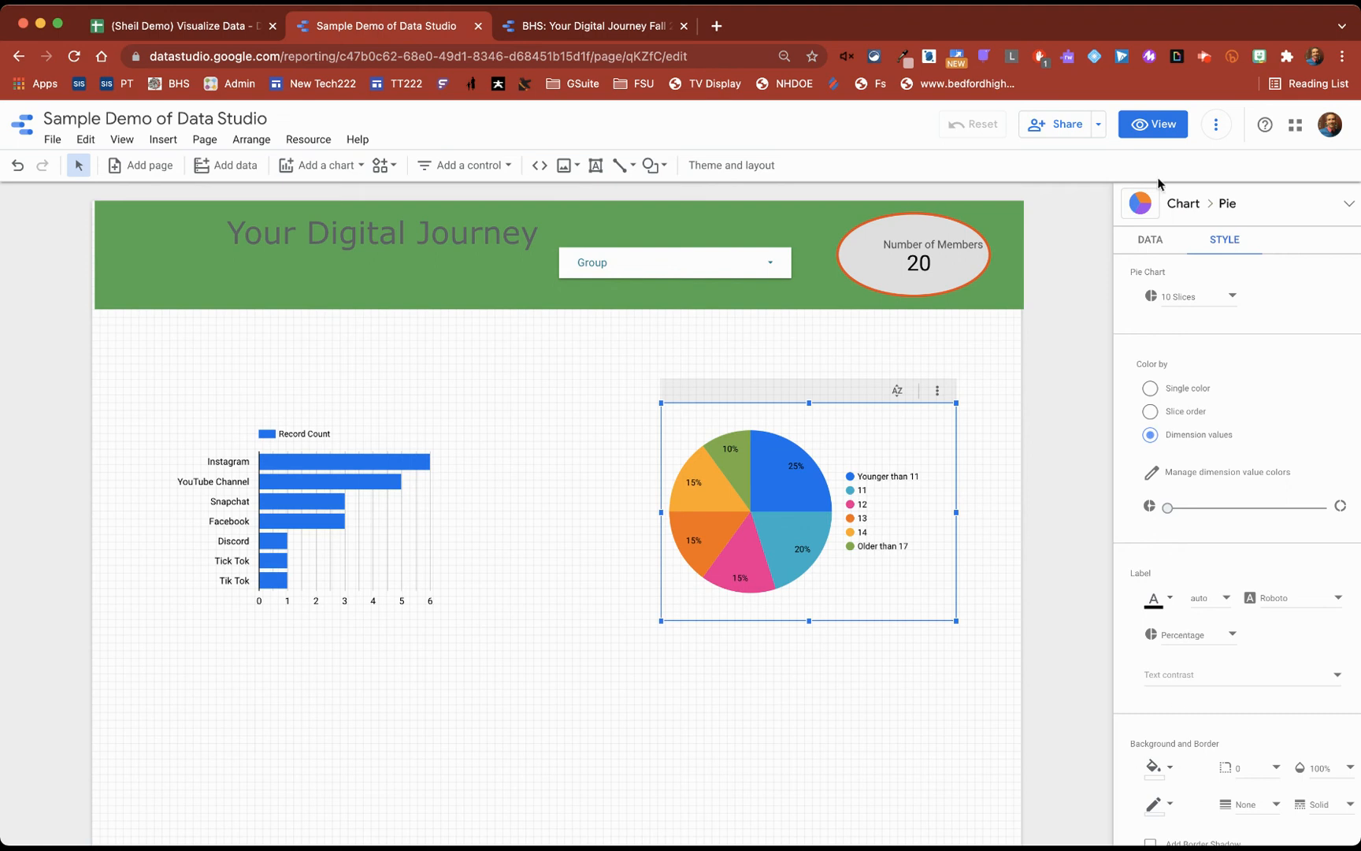
# Step: Preview the report in view mode filtered to only the Freshmen group and examine the values in both charts
pyautogui.click(1171, 128)
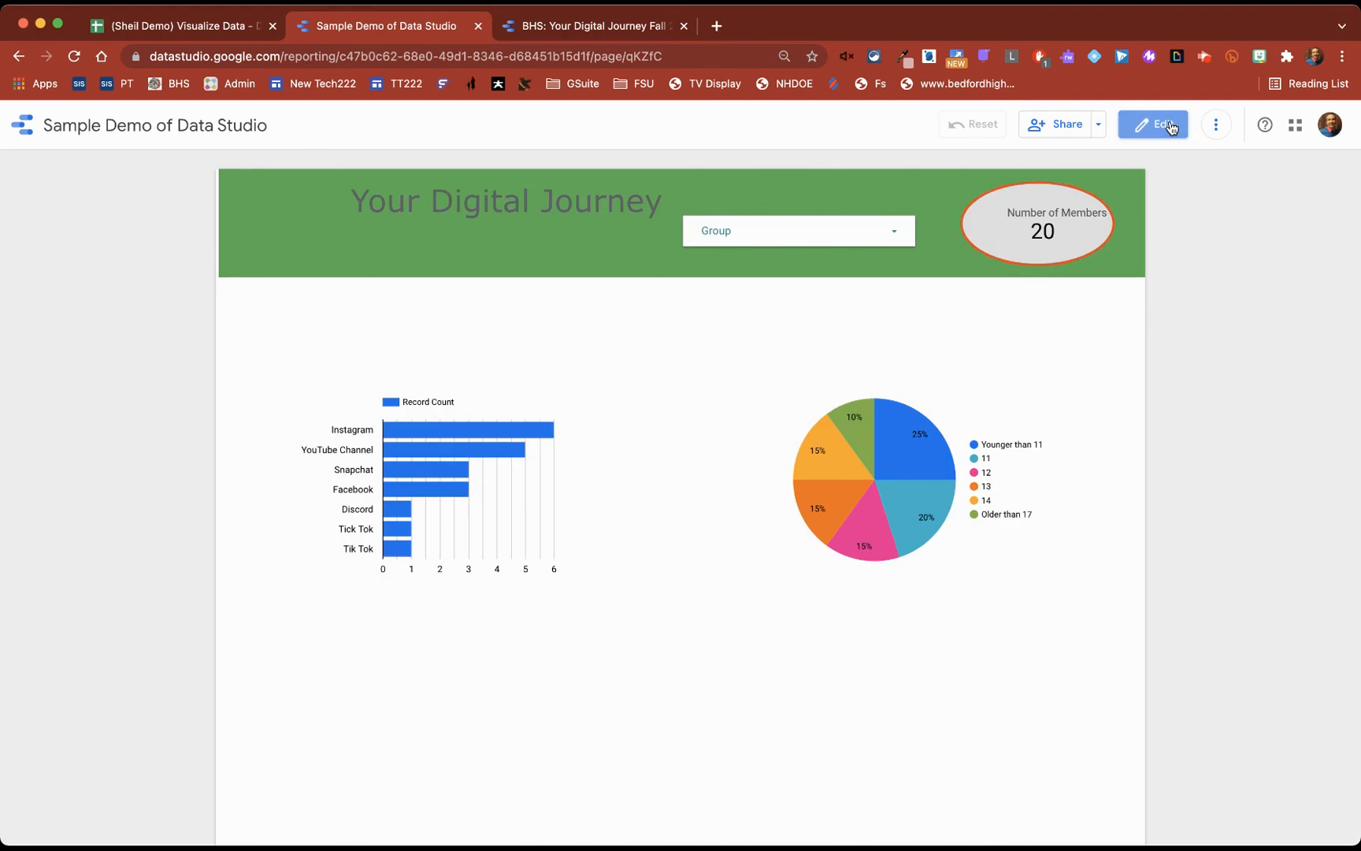
pyautogui.click(891, 233)
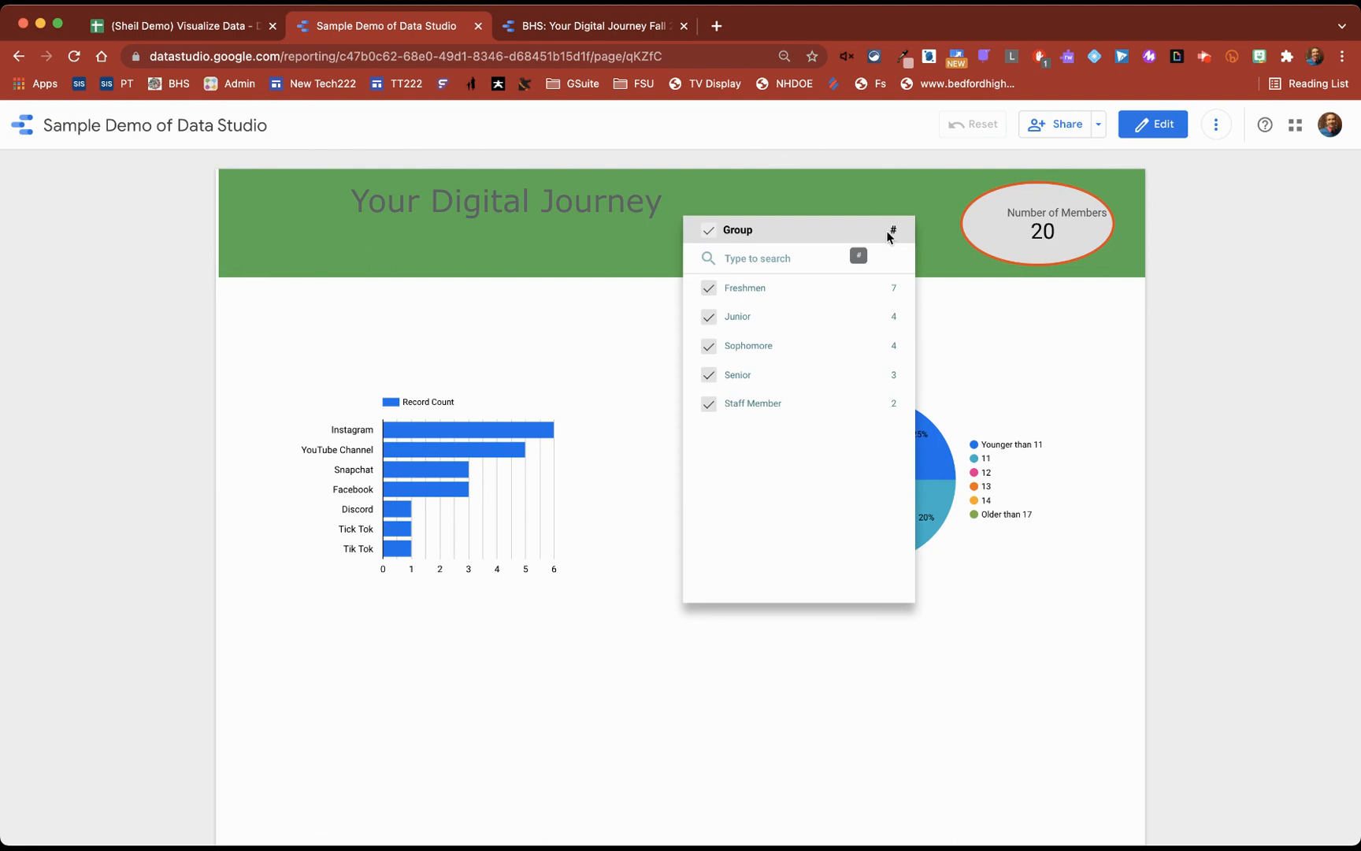
pyautogui.click(877, 288)
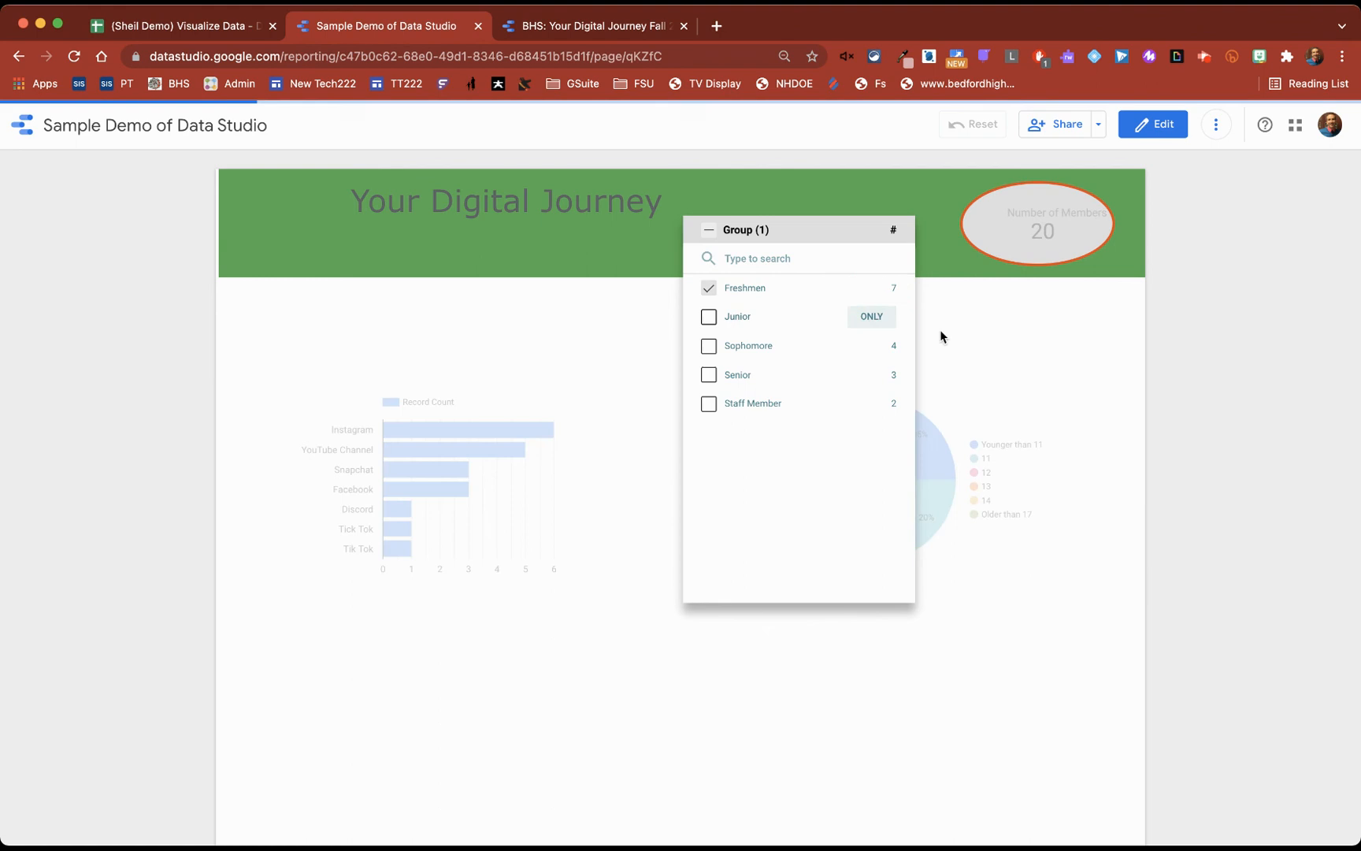
pyautogui.click(1121, 368)
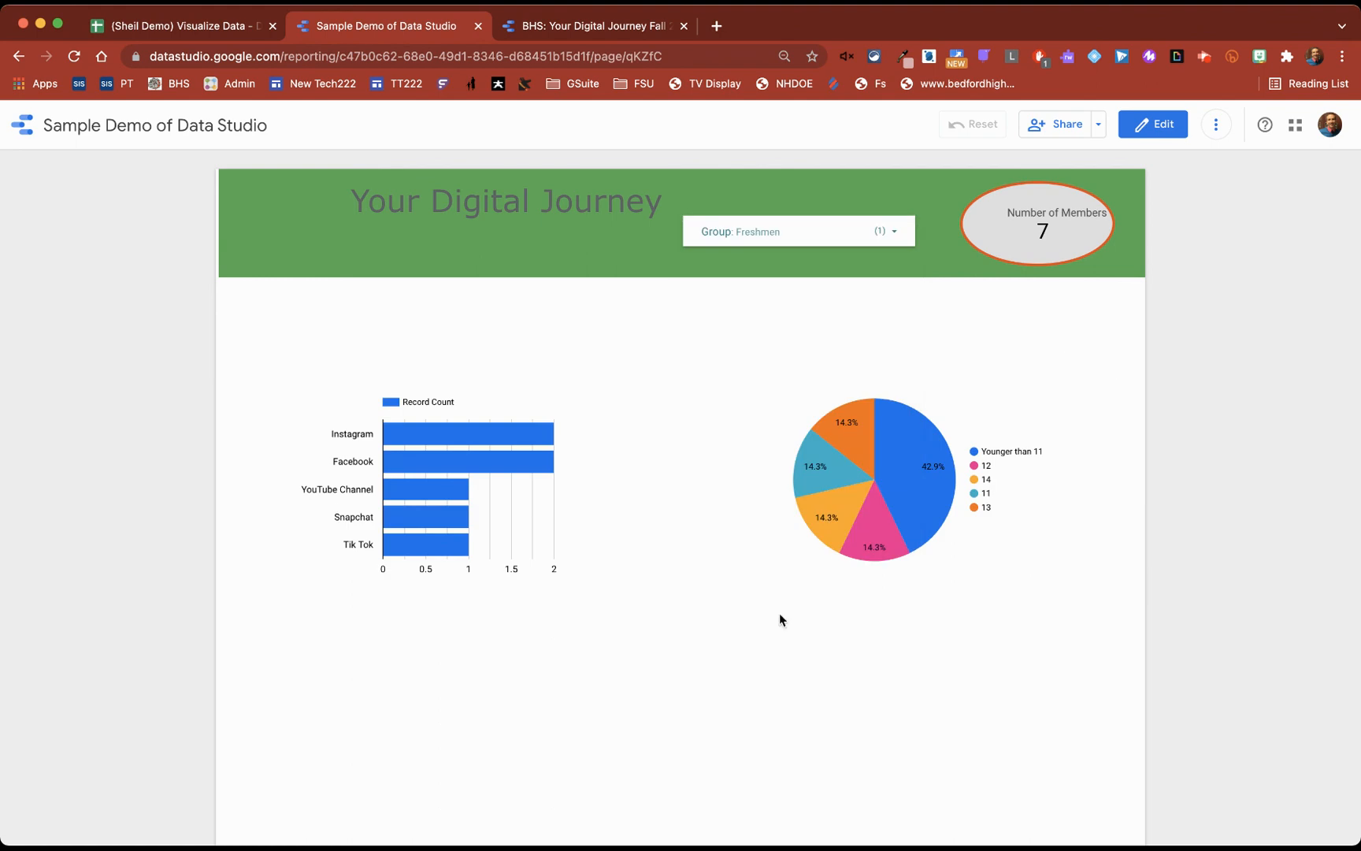
pyautogui.moveTo(498, 476)
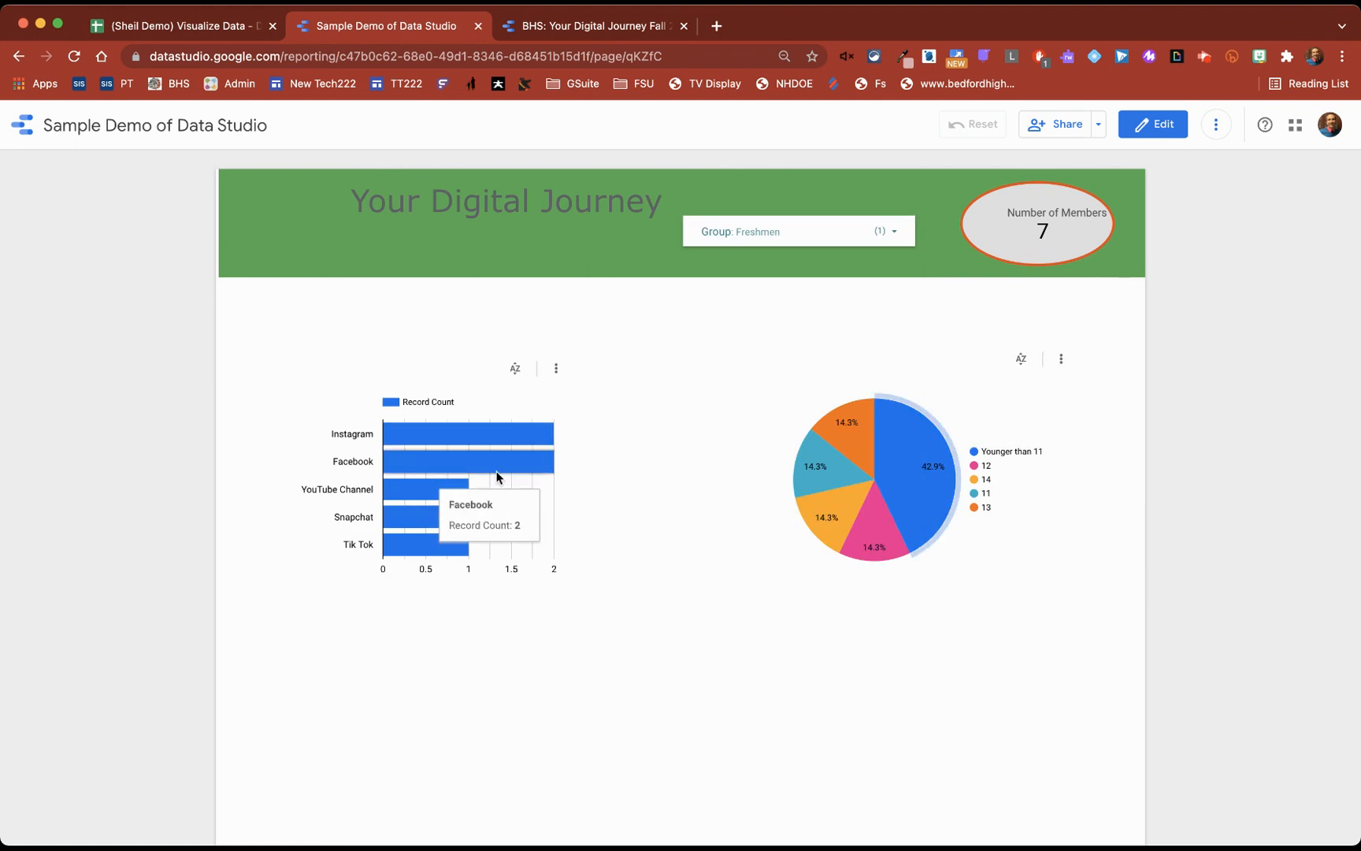
pyautogui.moveTo(452, 557)
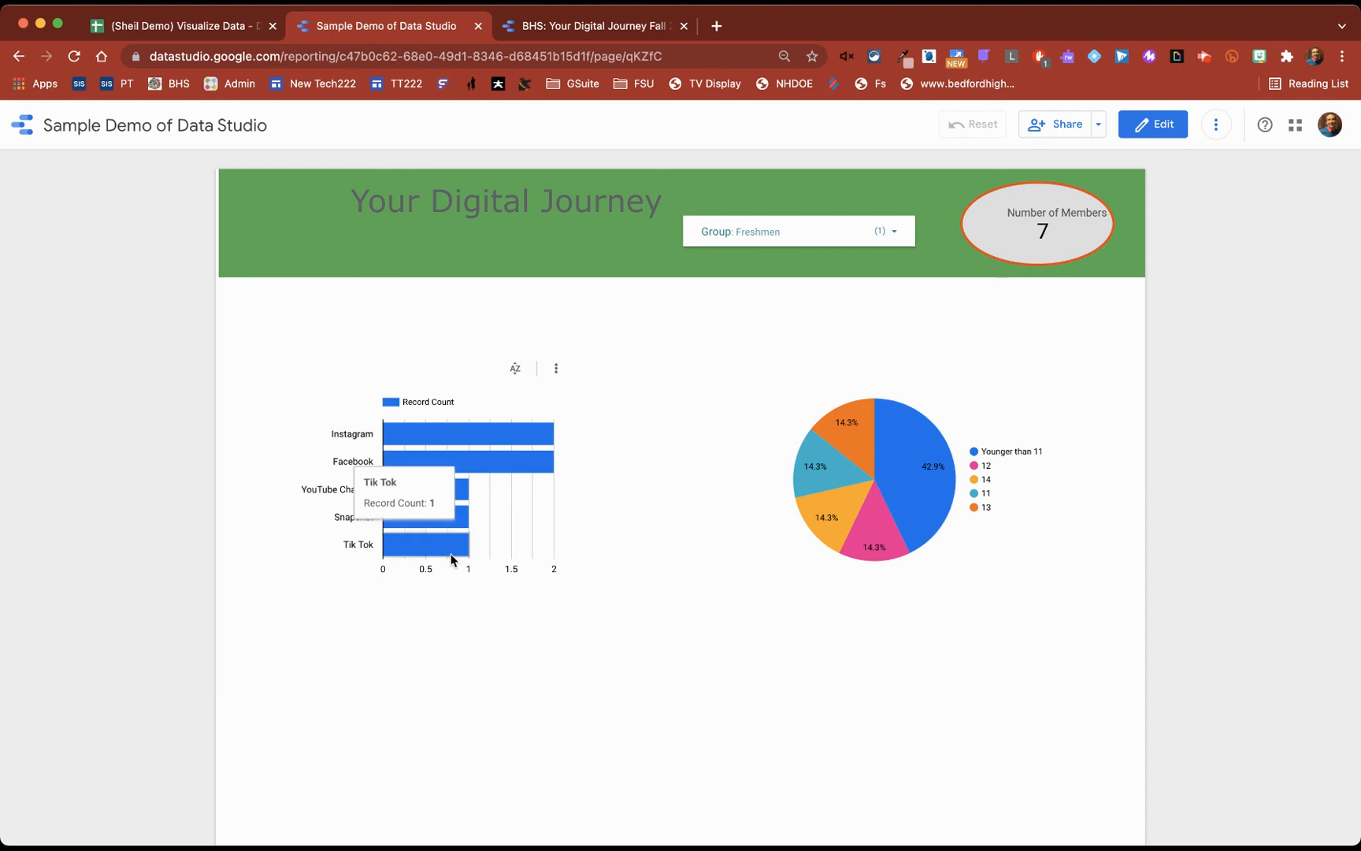
pyautogui.moveTo(841, 483)
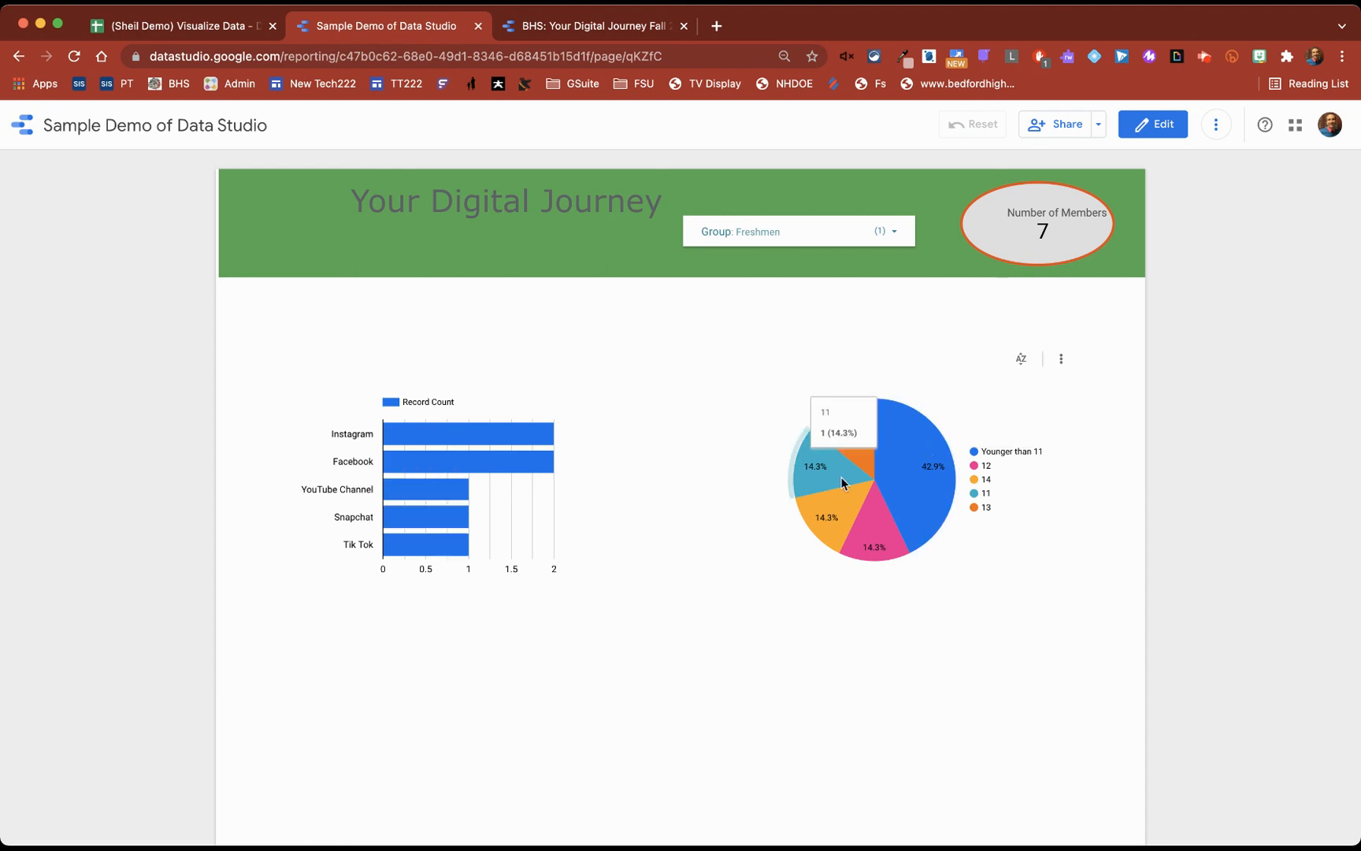
# Step: Add Sophomore to the Freshmen selection in the Group filter and check the scorecard and charts
pyautogui.click(886, 233)
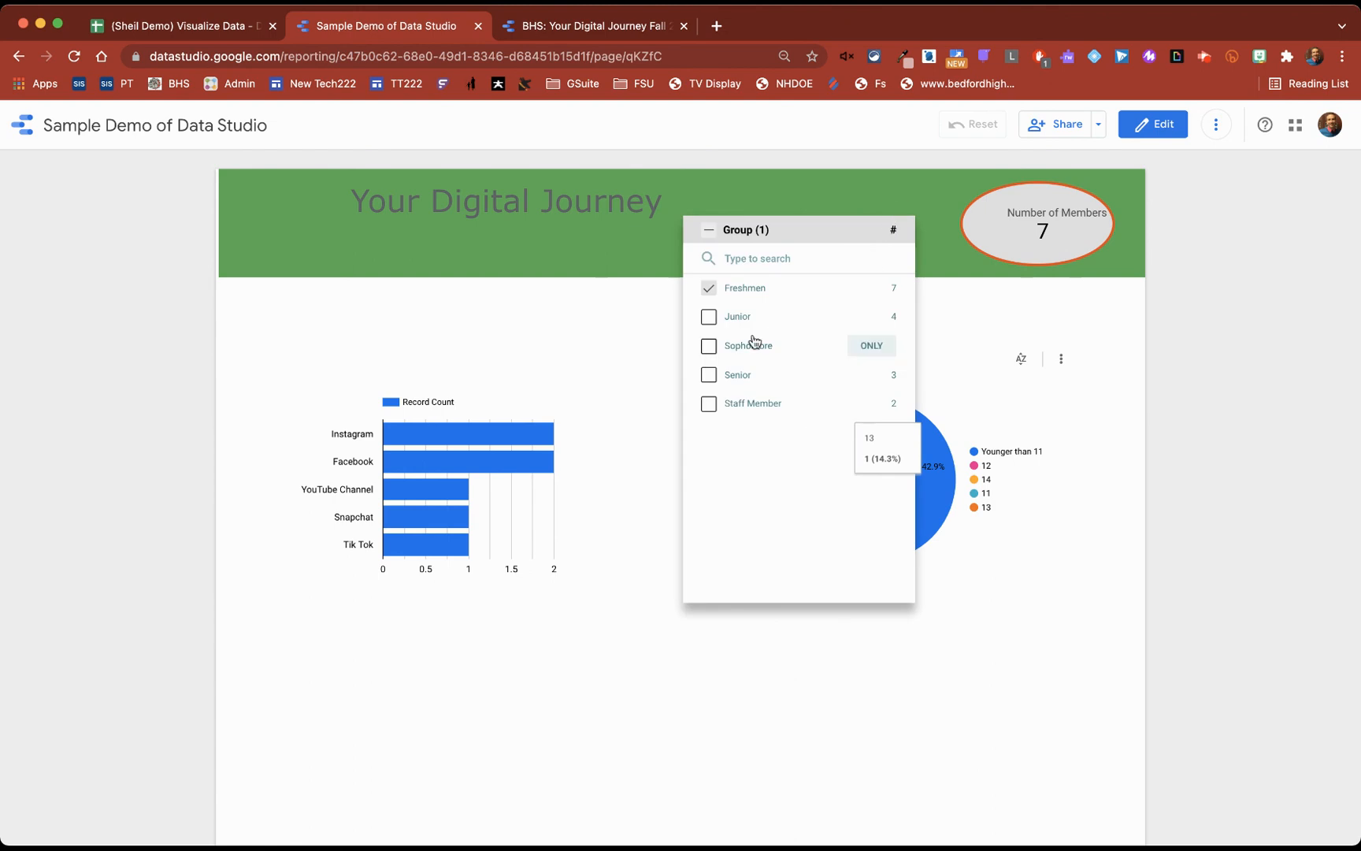
pyautogui.click(708, 345)
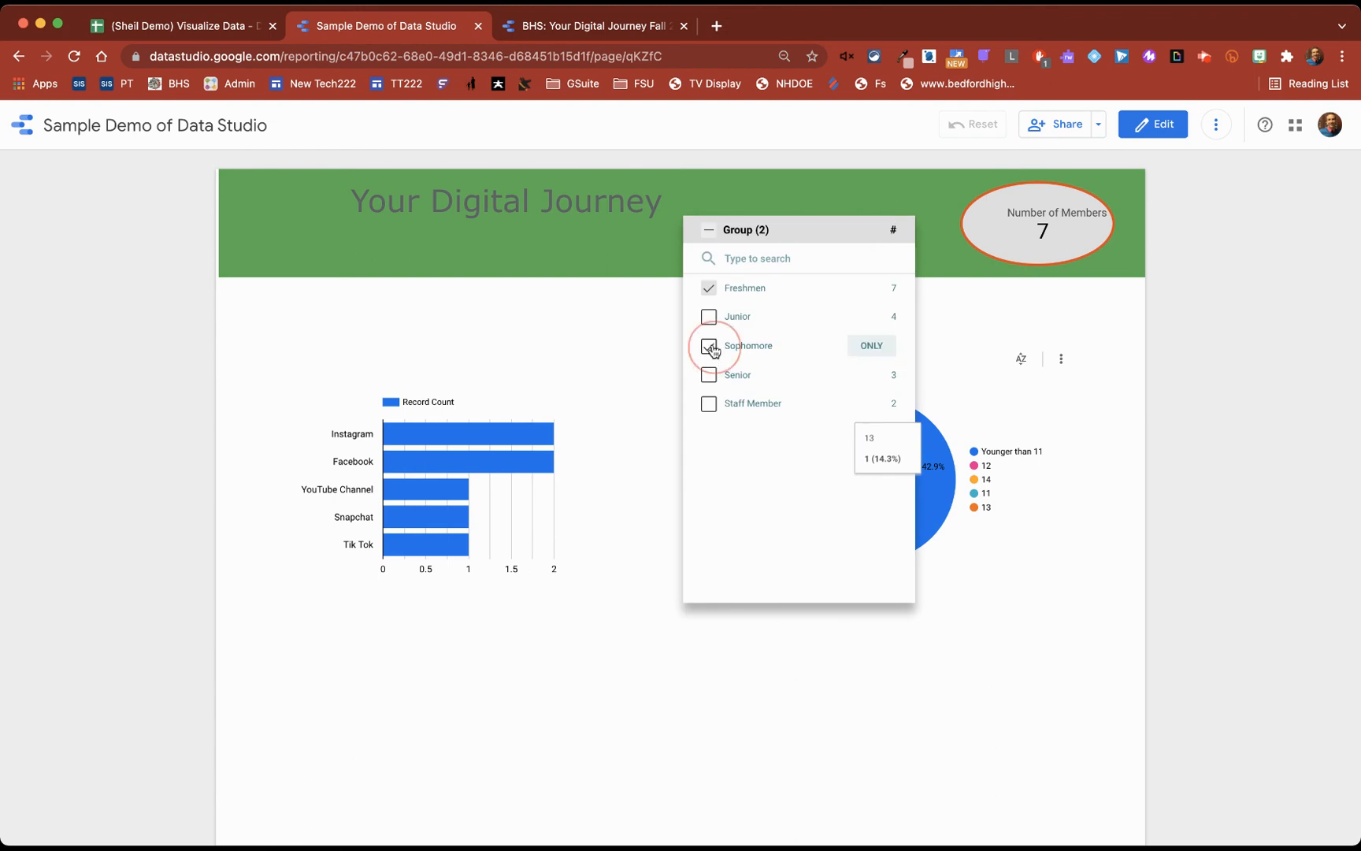
pyautogui.click(652, 429)
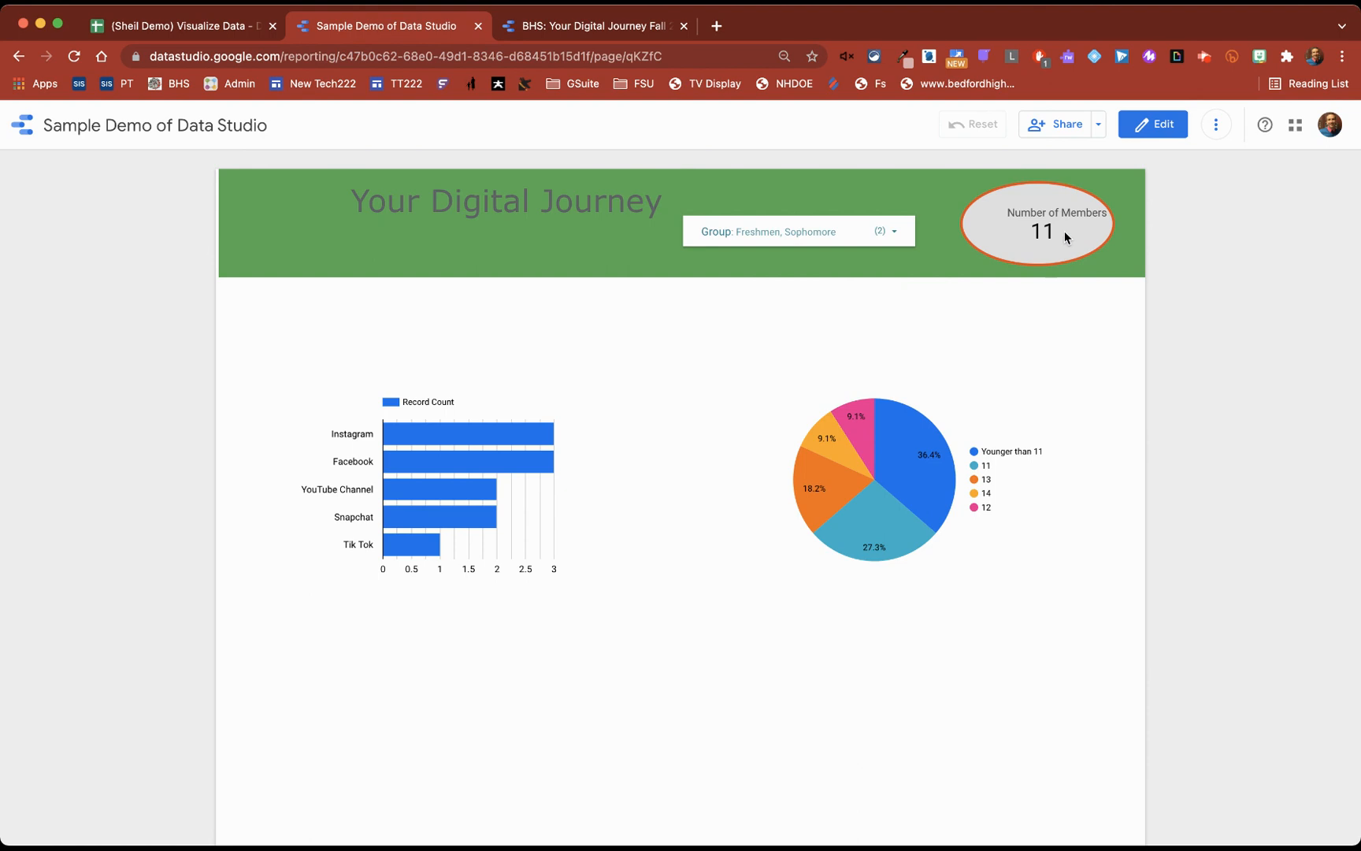